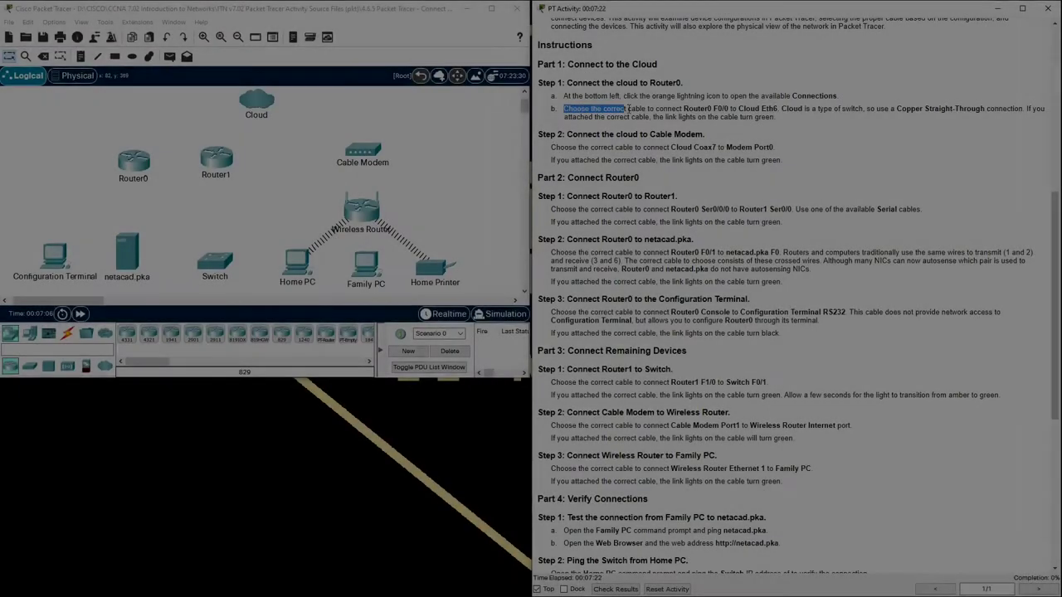
# Highlight the Router0-to-Cloud instruction and display the available cable types
pyautogui.moveTo(627, 108); pyautogui.dragTo(986, 112)
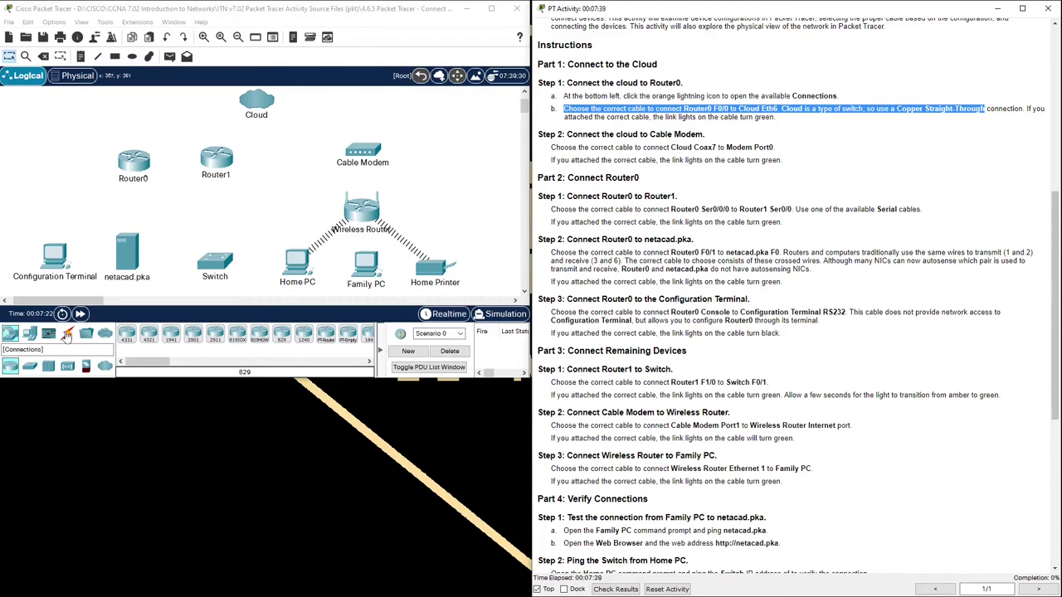
pyautogui.click(67, 335)
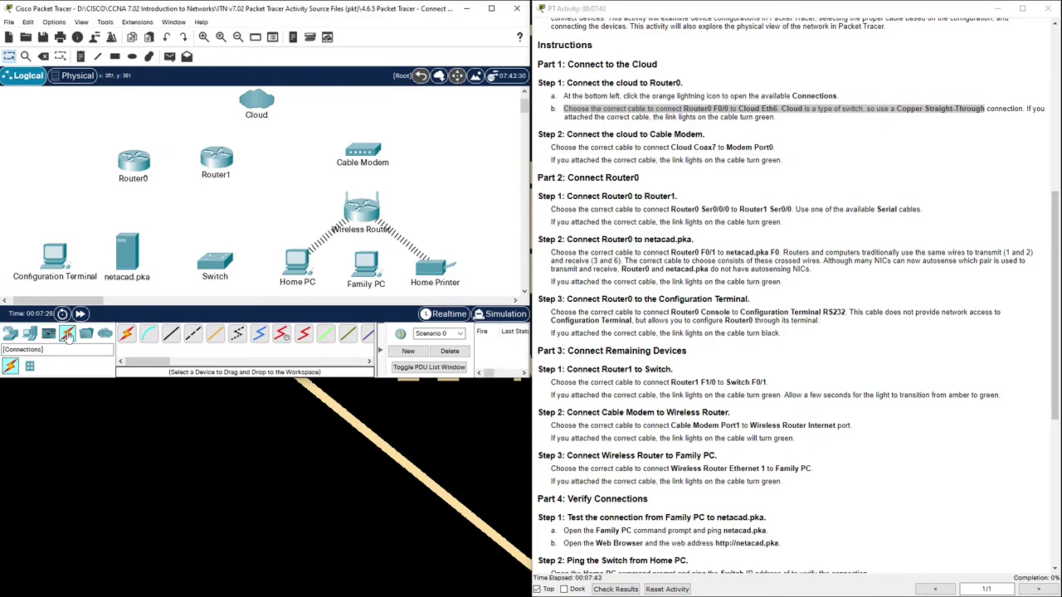
# Cable Router0 FastEthernet0/0 to Cloud Ethernet6 with Copper Straight-Through, raising completion to 12%
pyautogui.click(172, 338)
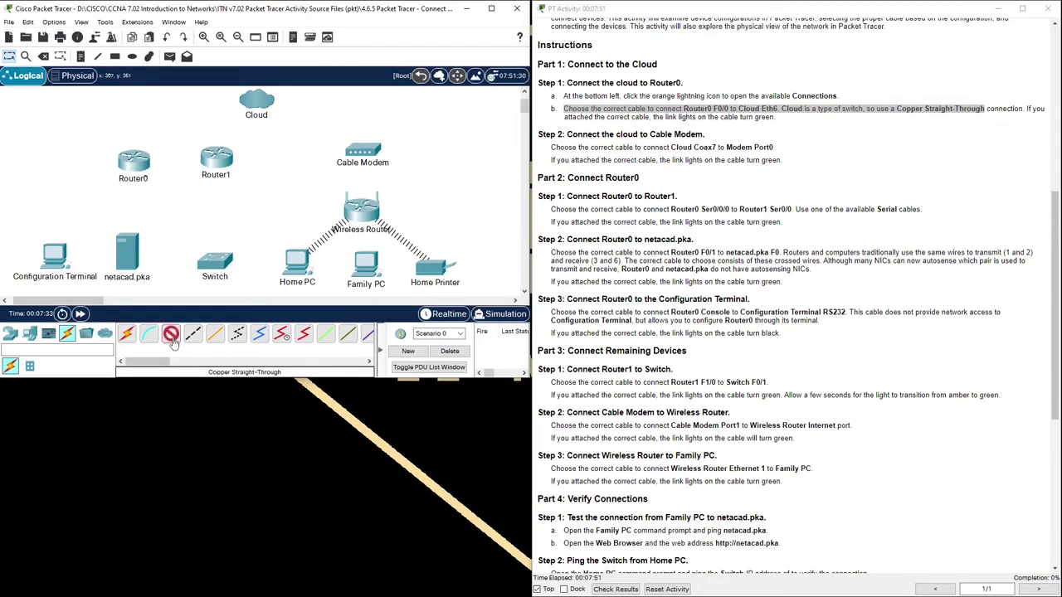
pyautogui.click(137, 164)
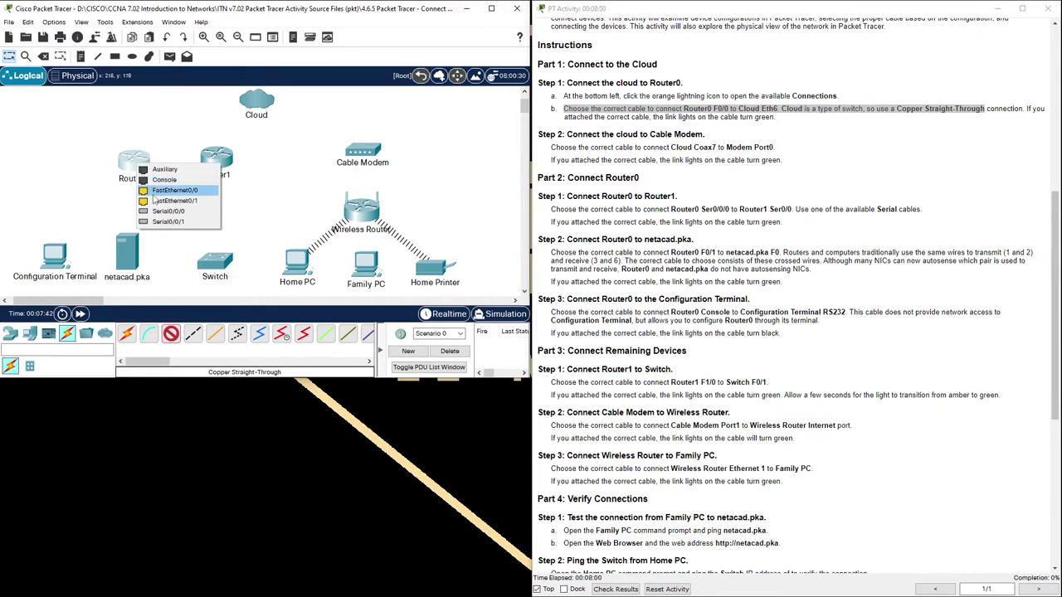
pyautogui.click(155, 191)
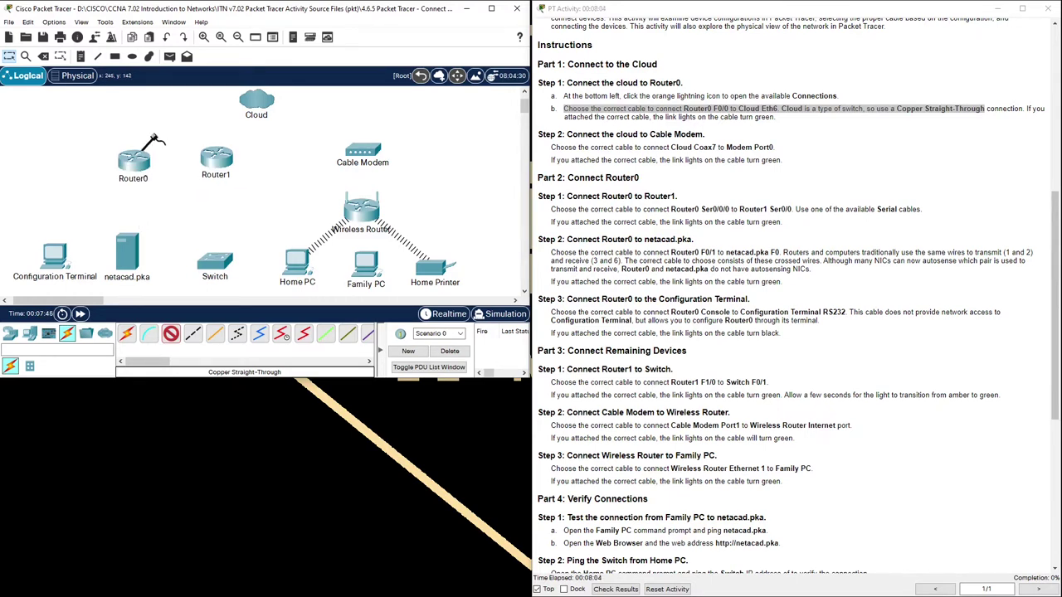
pyautogui.click(262, 100)
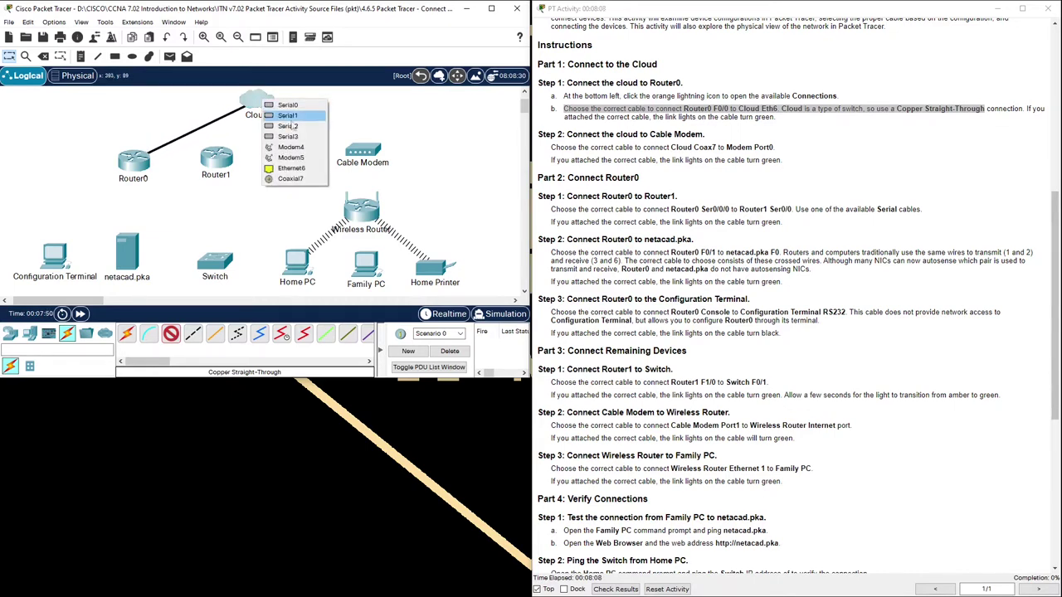
pyautogui.click(292, 168)
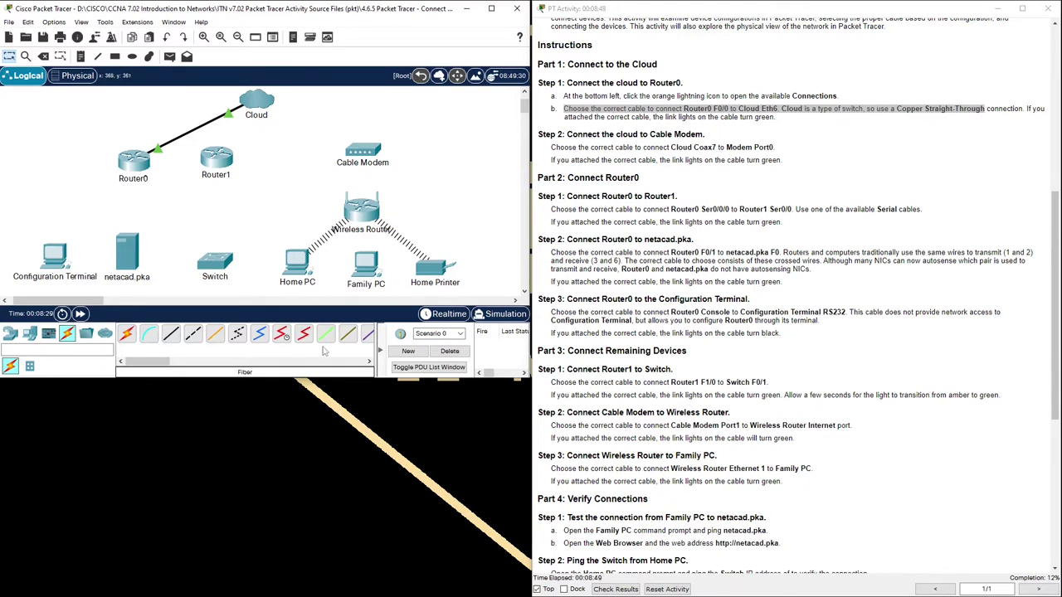
# Run a Coaxial cable from Cloud Coaxial7 to Cable Modem Port 0, reaching 25% completion
pyautogui.click(260, 341)
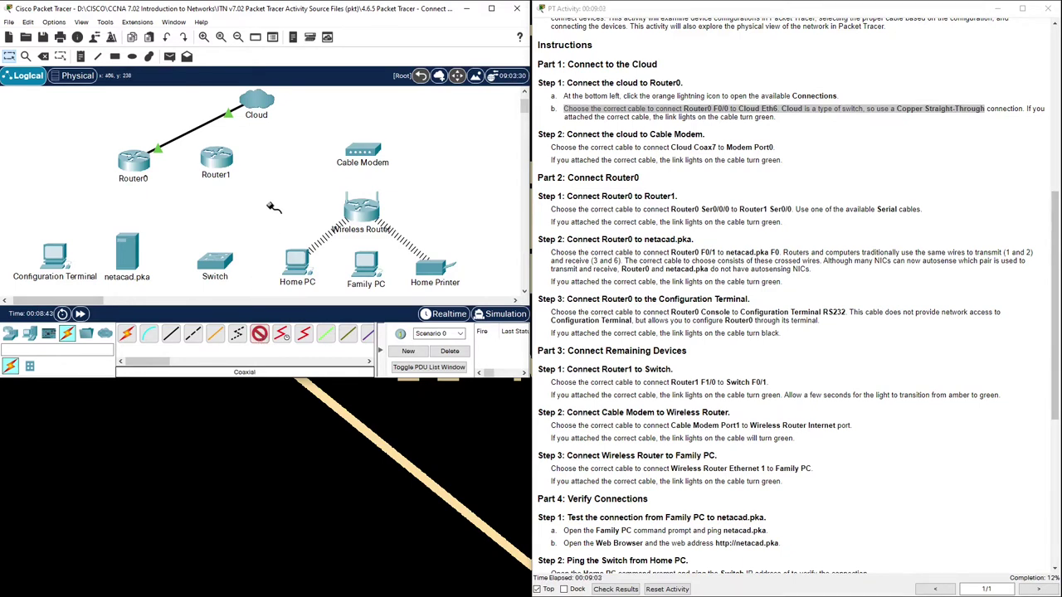
pyautogui.click(261, 100)
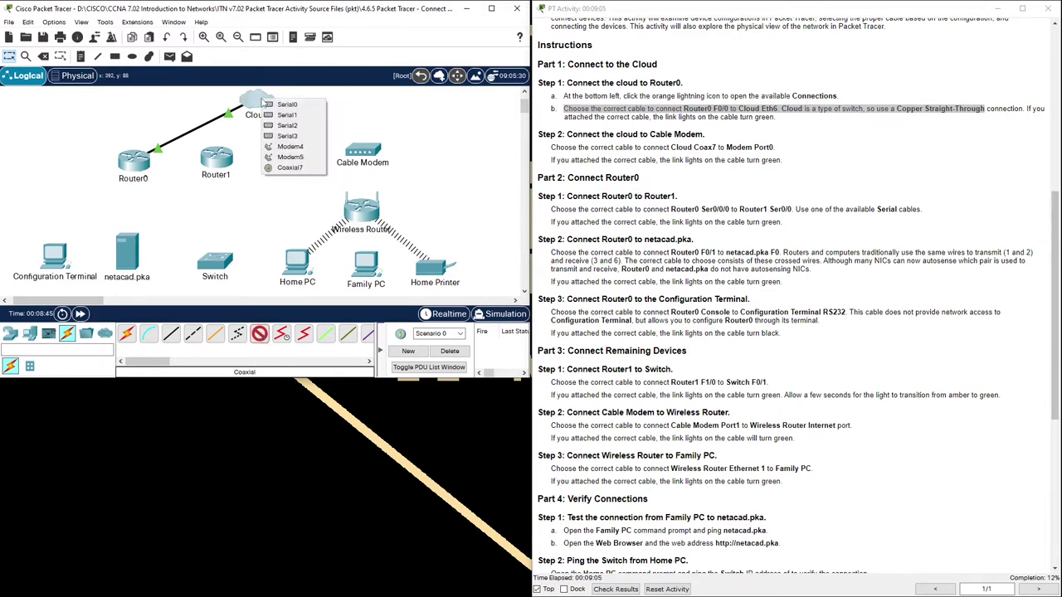
pyautogui.click(290, 168)
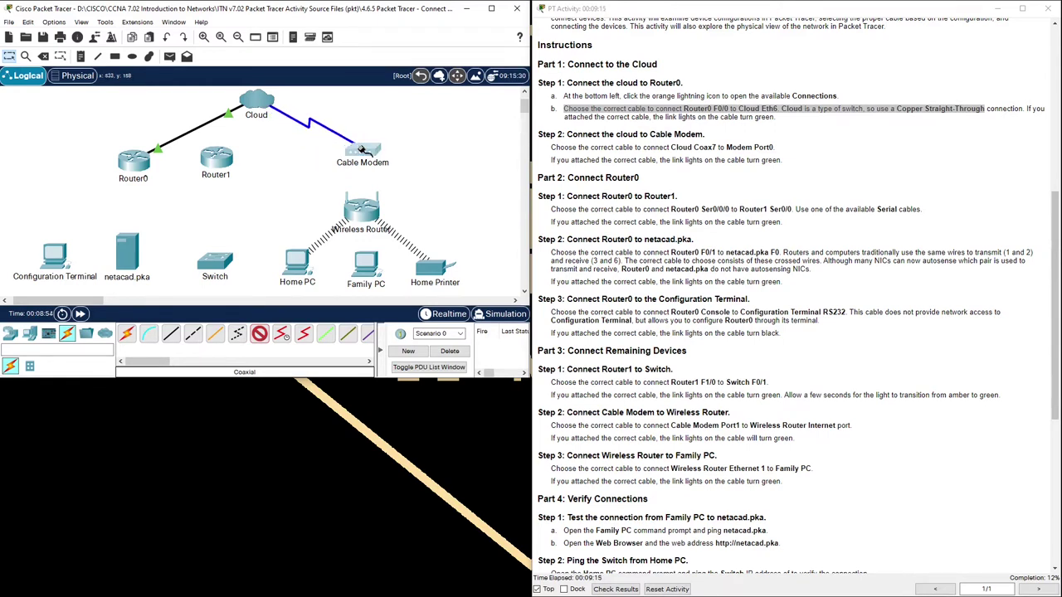
pyautogui.click(362, 149)
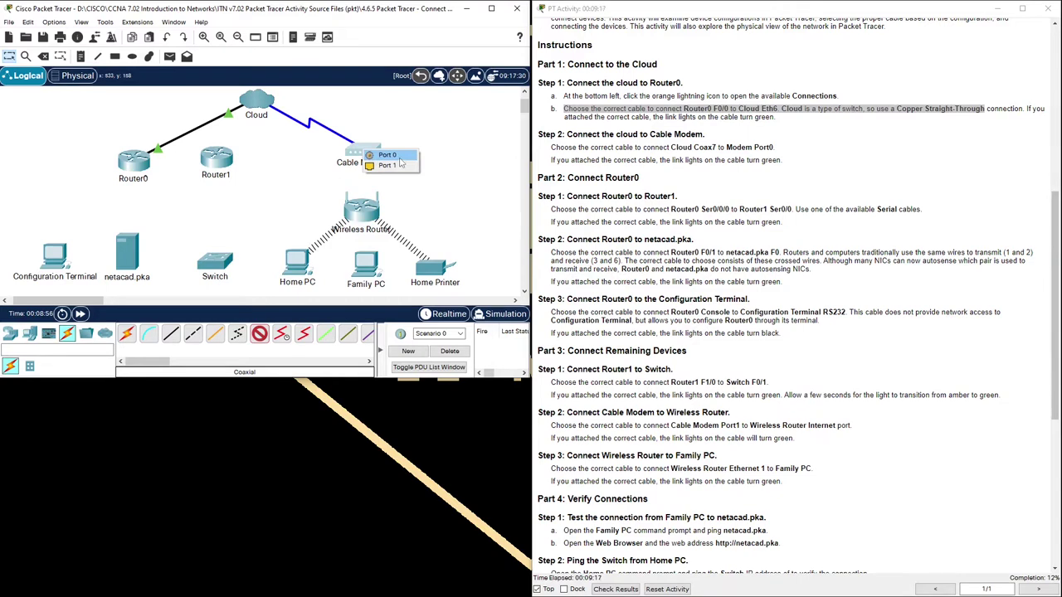
pyautogui.click(396, 156)
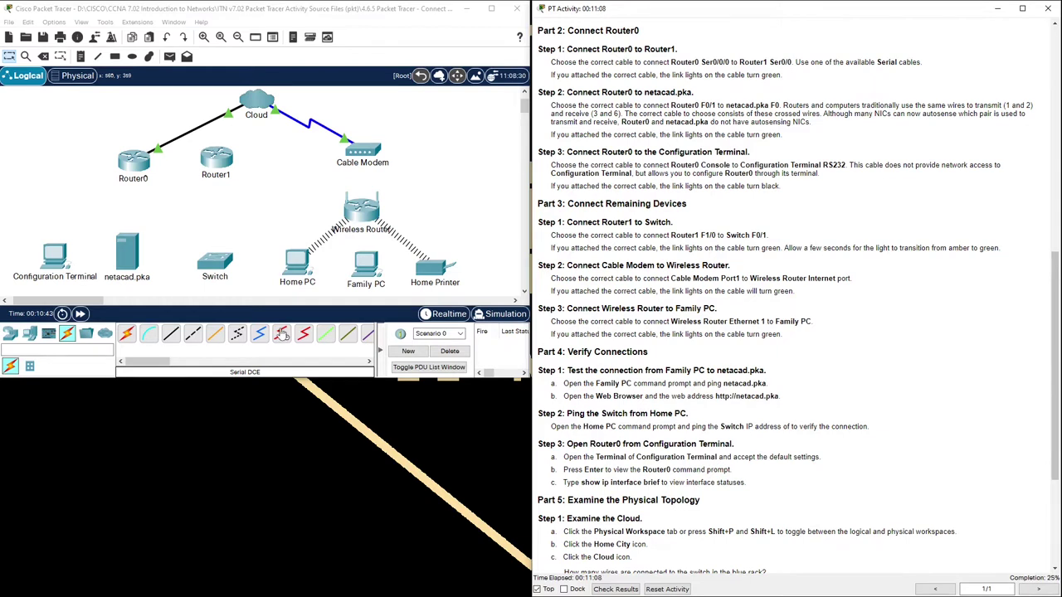
# Join Router0 Serial0/0/0 to Router1 Serial0/0 with a Serial DCE cable, reaching 37% completion
pyautogui.click(282, 333)
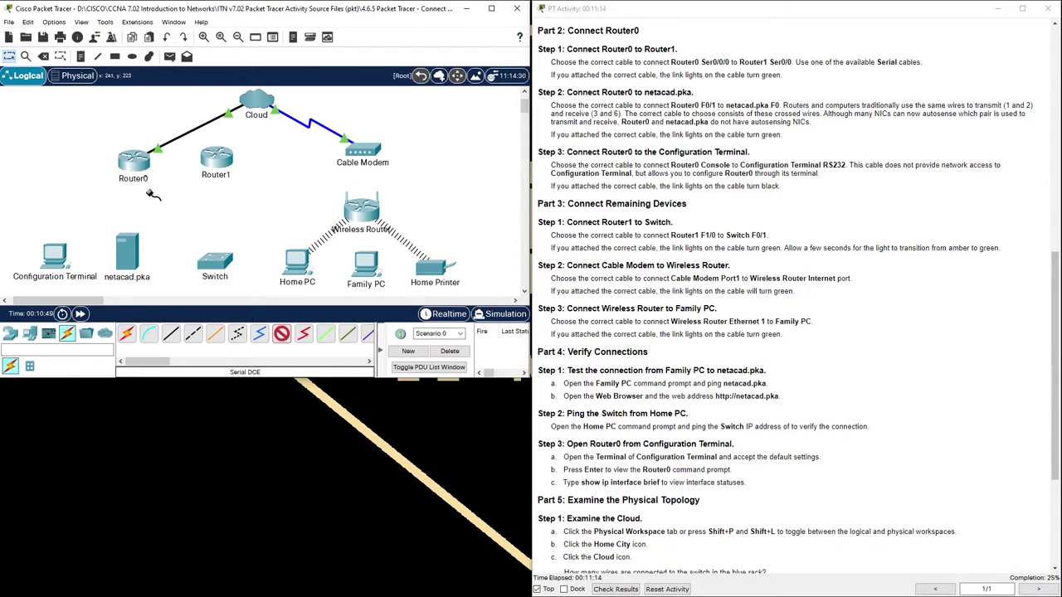
pyautogui.click(136, 165)
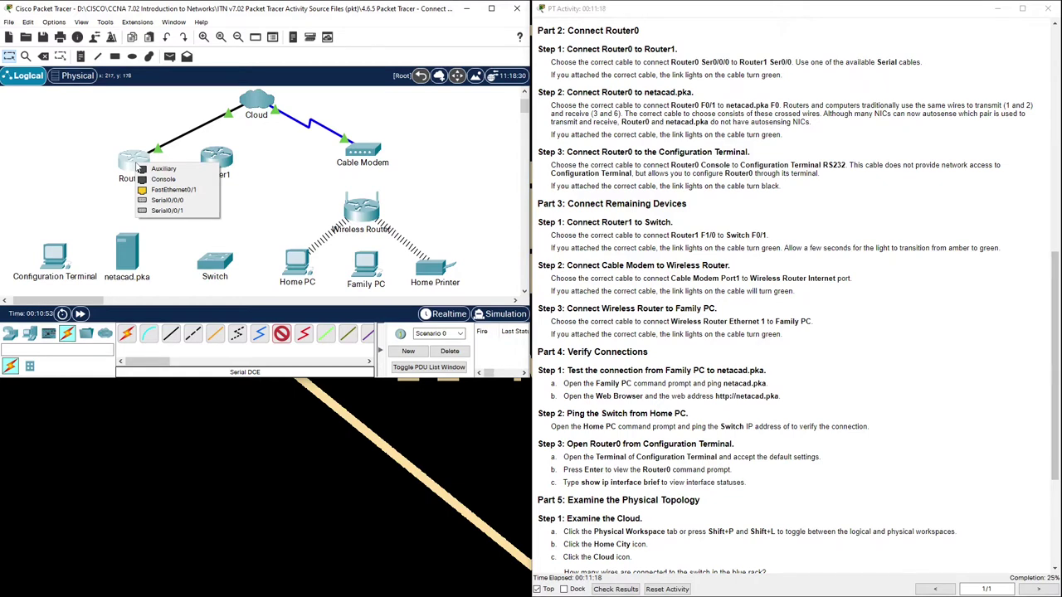
pyautogui.click(169, 200)
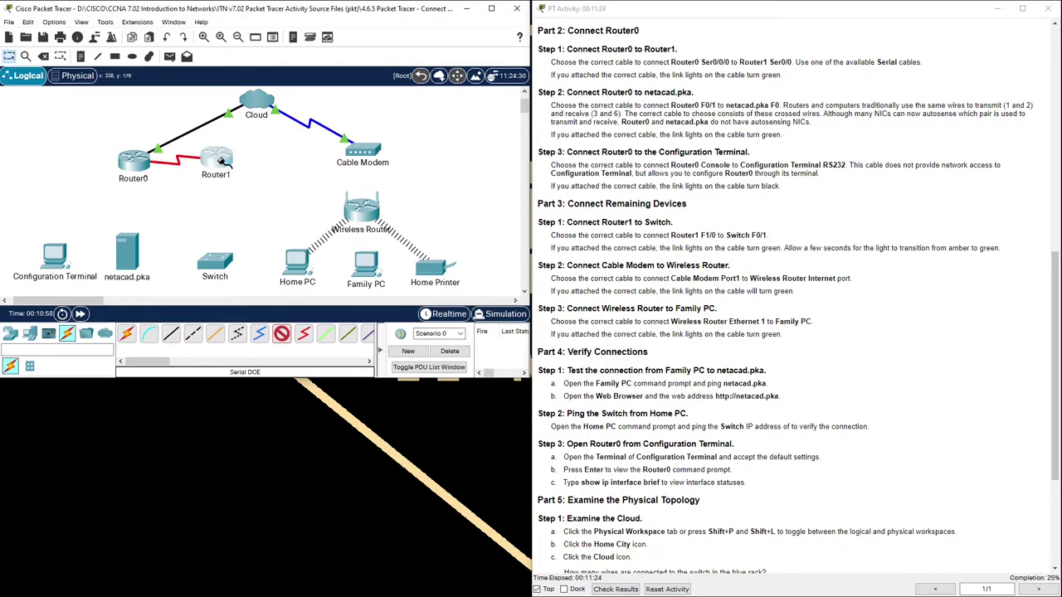
pyautogui.click(225, 167)
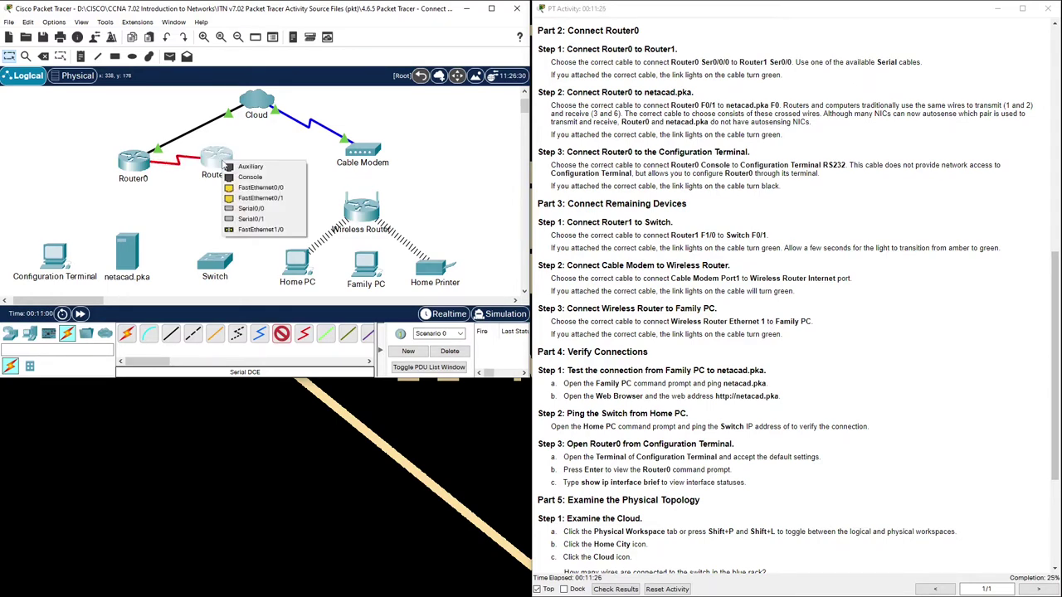
pyautogui.click(253, 210)
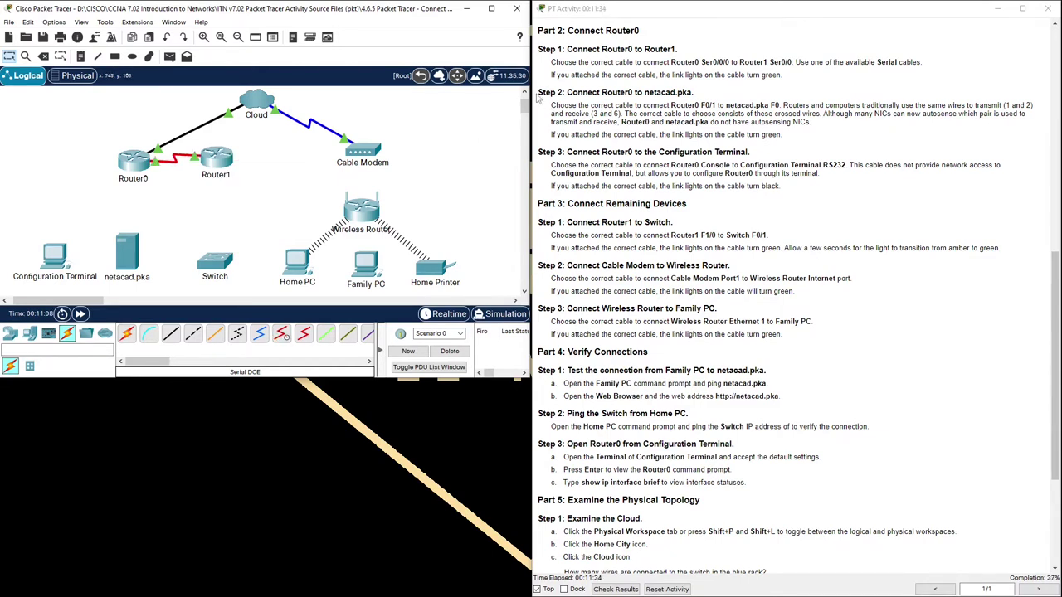
# Highlight the Step 2 heading in the activity instructions
pyautogui.moveTo(537, 92); pyautogui.dragTo(563, 93)
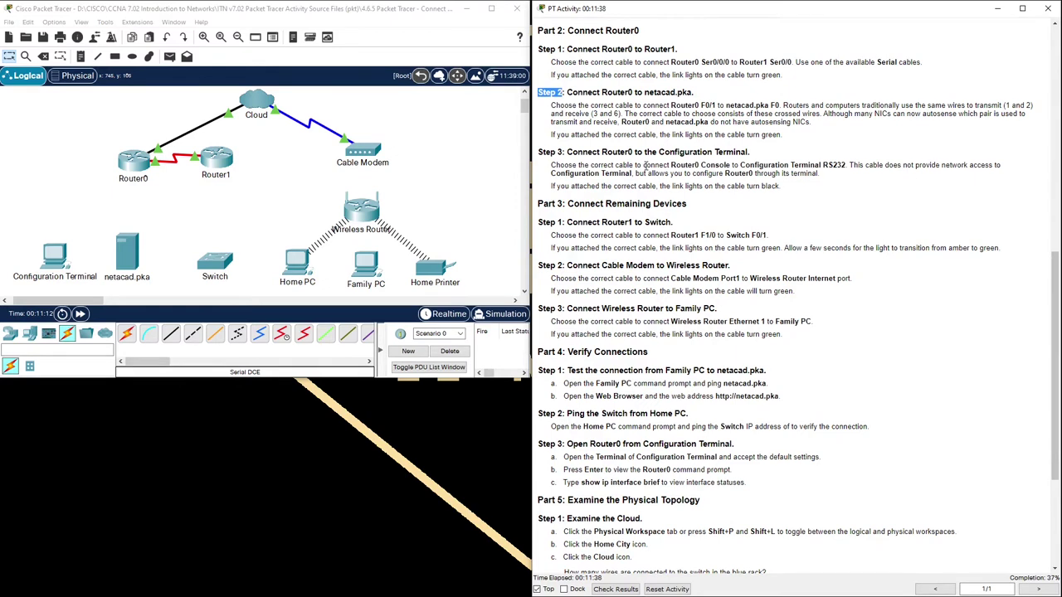
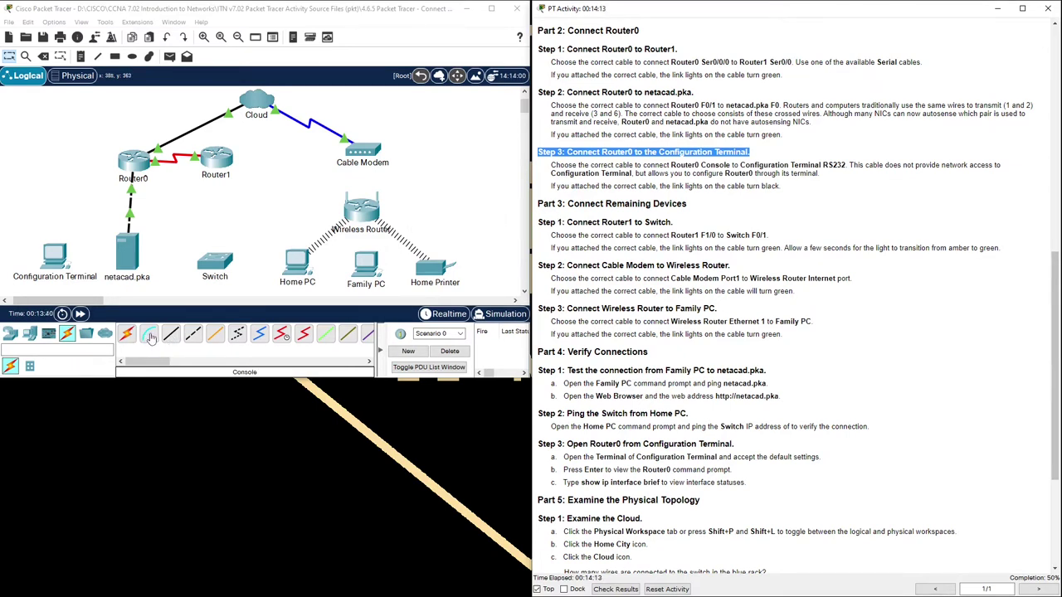
# Run a console cable from Router0's Console port to the Configuration Terminal's RS 232 port
pyautogui.click(150, 337)
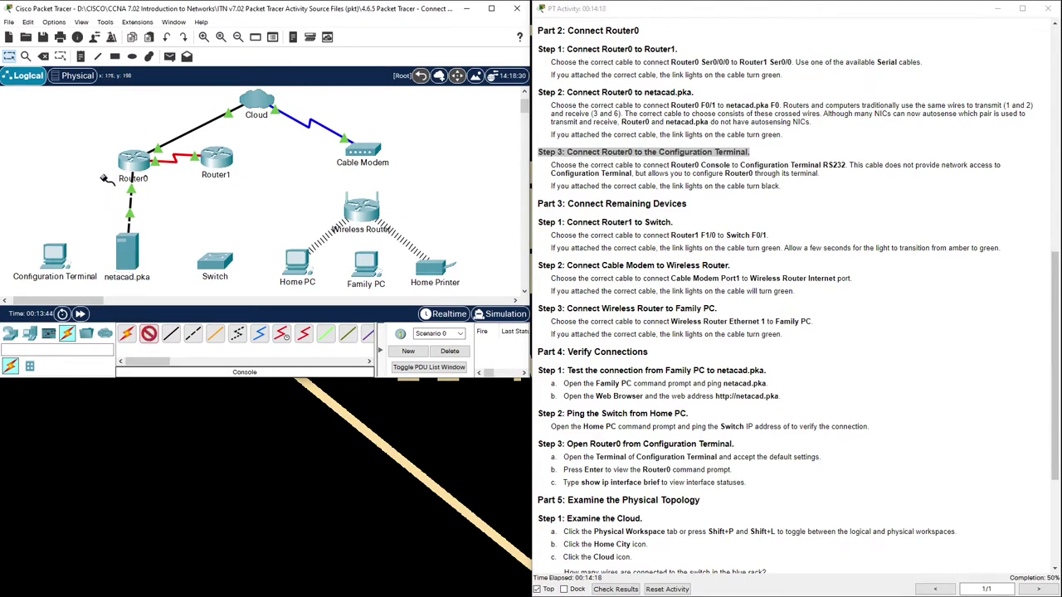
pyautogui.click(126, 168)
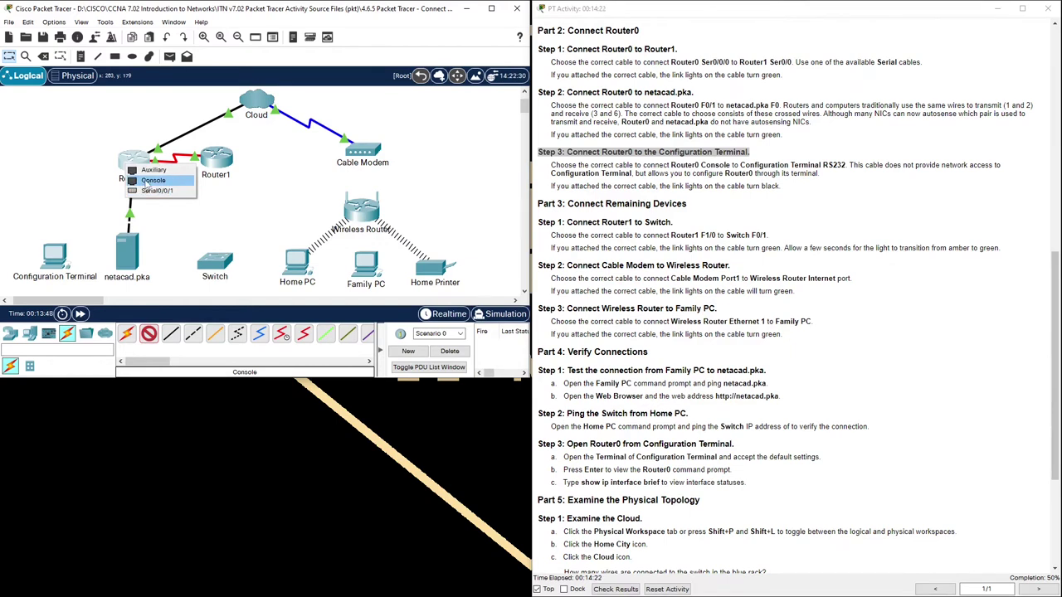
pyautogui.click(145, 181)
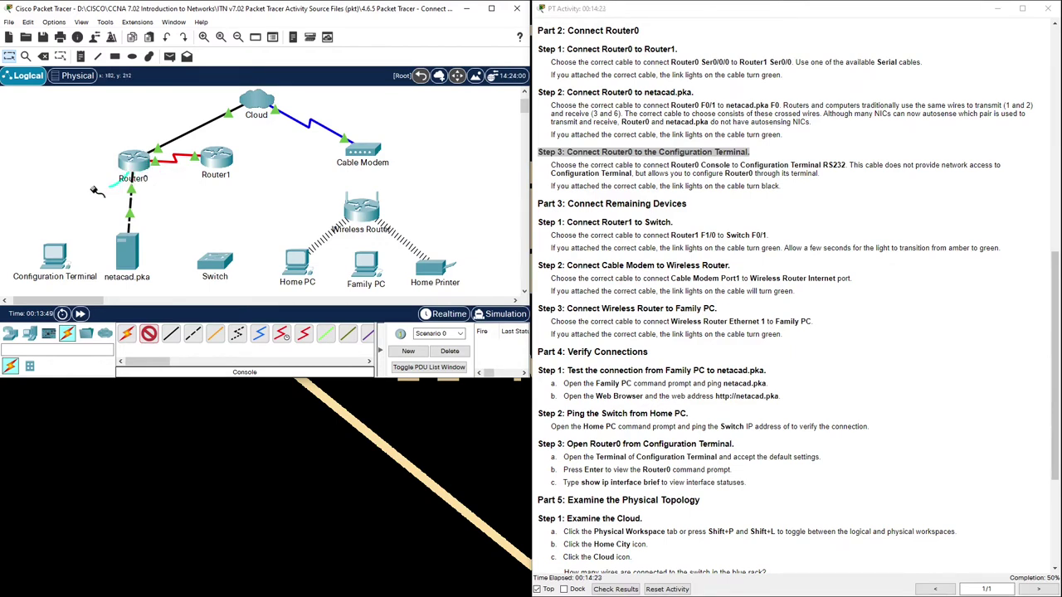
pyautogui.click(55, 256)
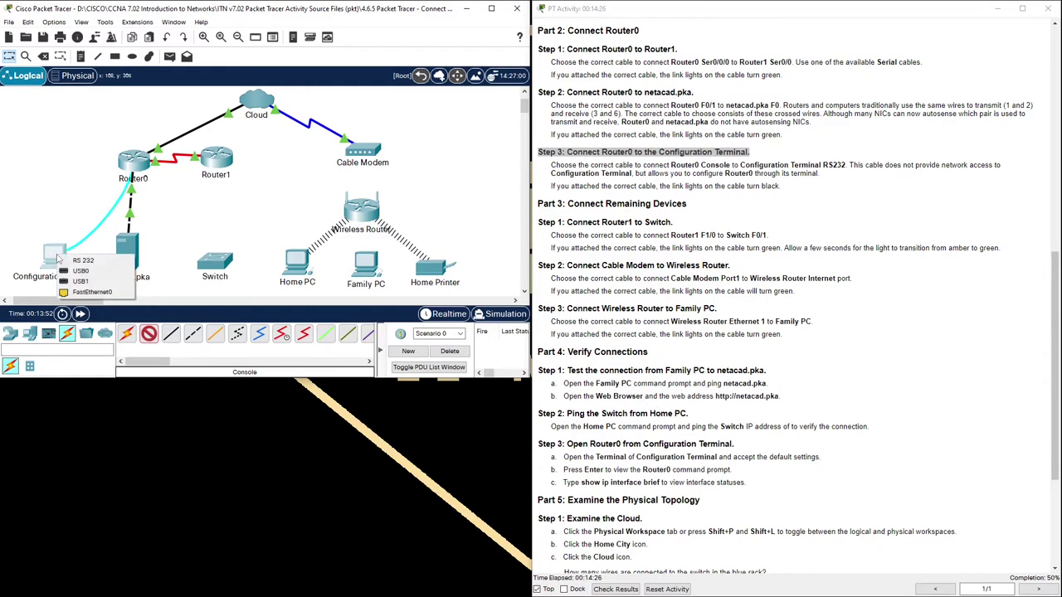
pyautogui.click(107, 261)
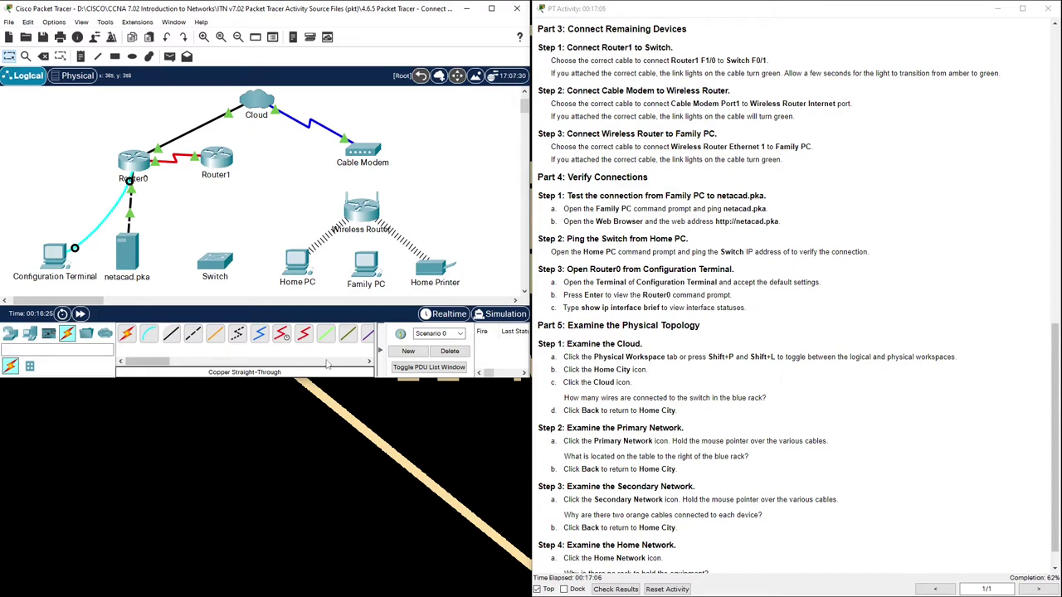
# Cable Router1's FastEthernet1/0 to the Switch's FastEthernet0/1
pyautogui.click(215, 334)
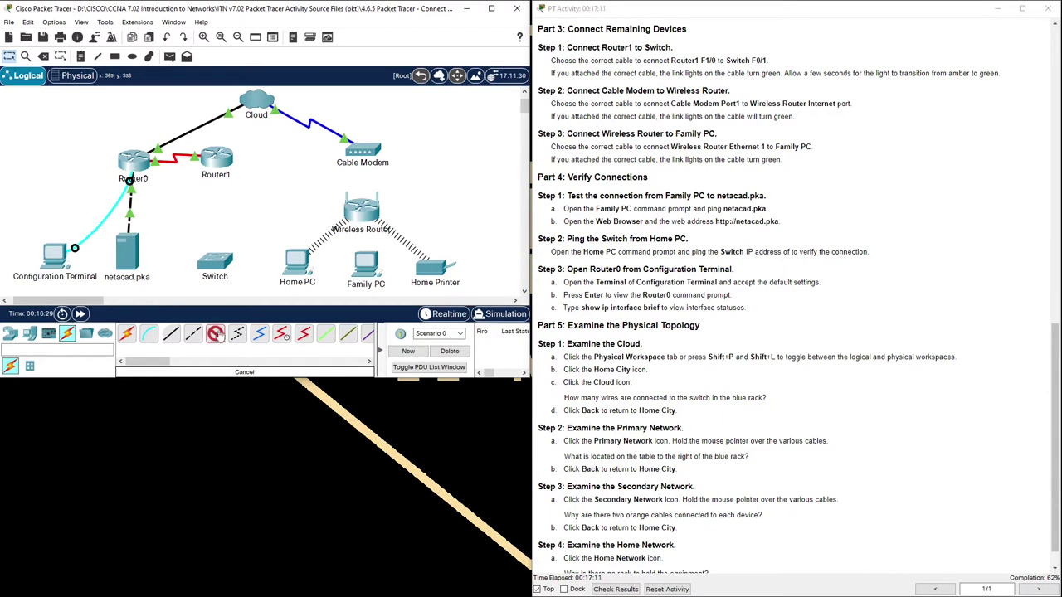
pyautogui.click(217, 161)
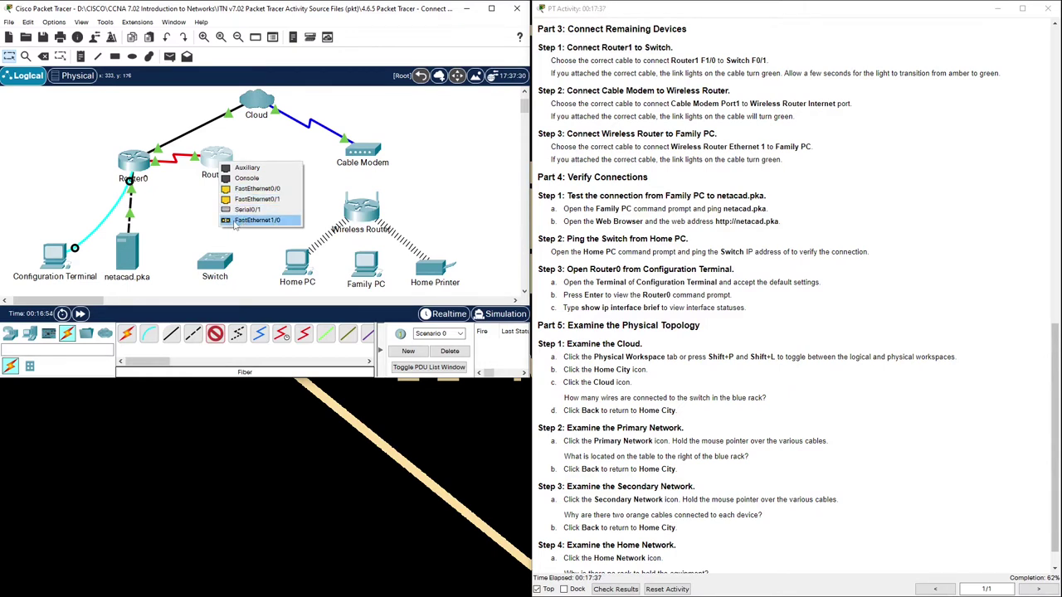
pyautogui.click(236, 221)
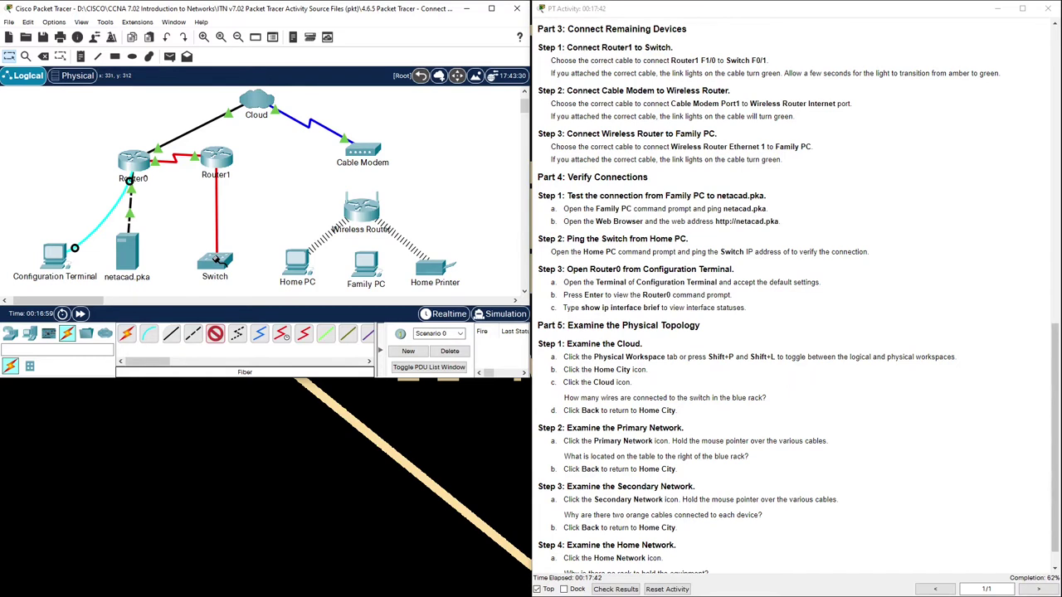
pyautogui.click(218, 261)
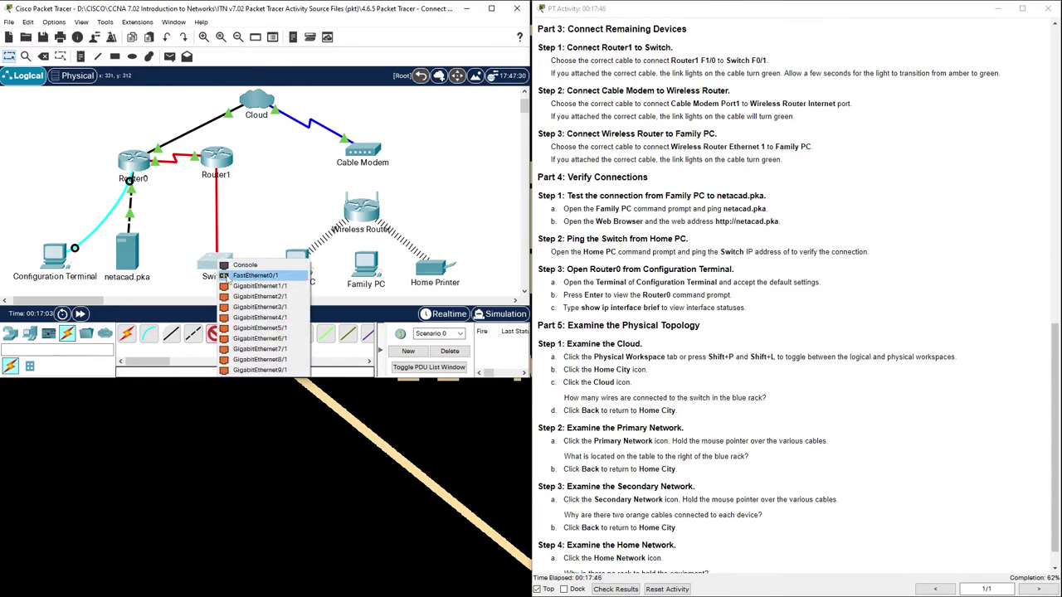
pyautogui.click(245, 277)
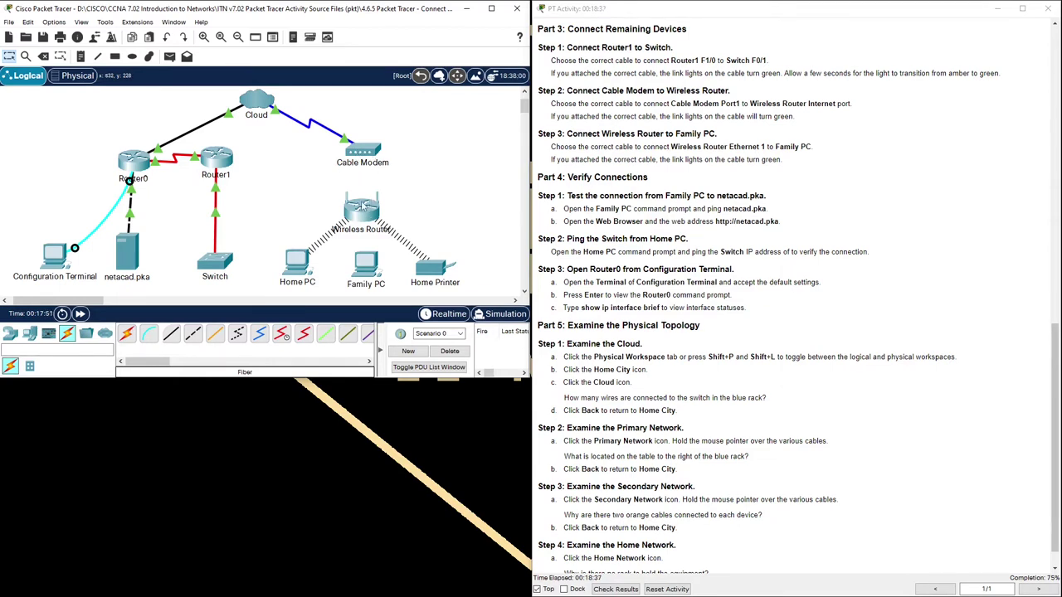
# Join the Cable Modem's Port 1 to the Wireless Router's Internet port with copper straight-through cable
pyautogui.click(171, 335)
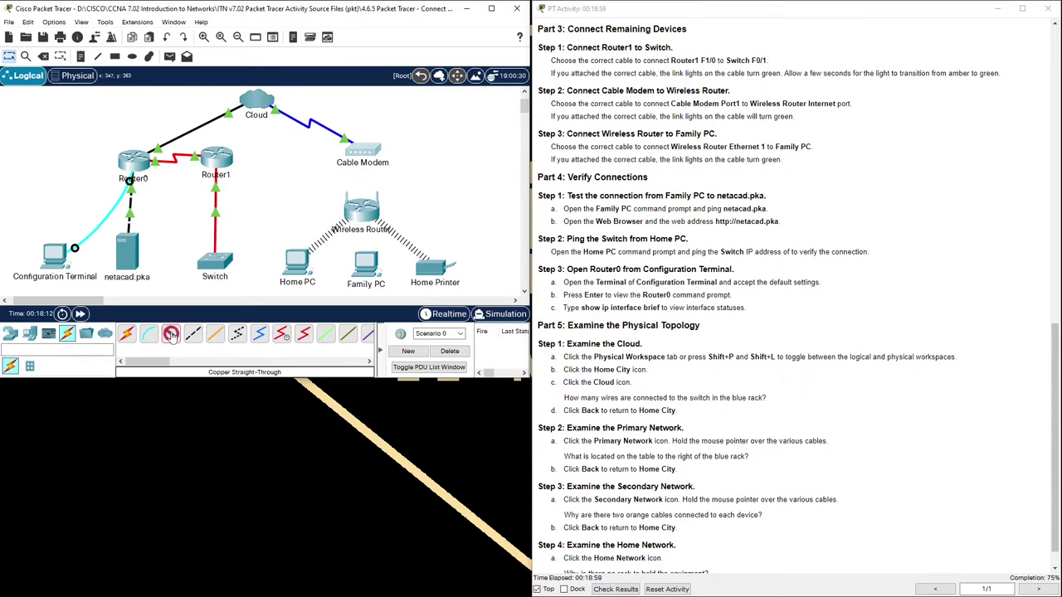
pyautogui.click(369, 152)
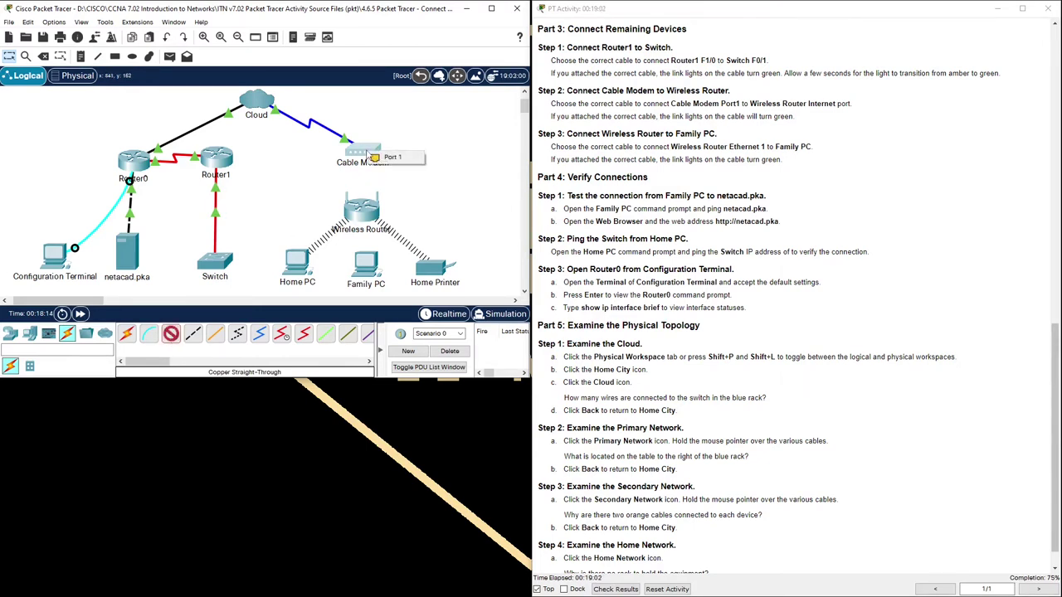
pyautogui.click(388, 159)
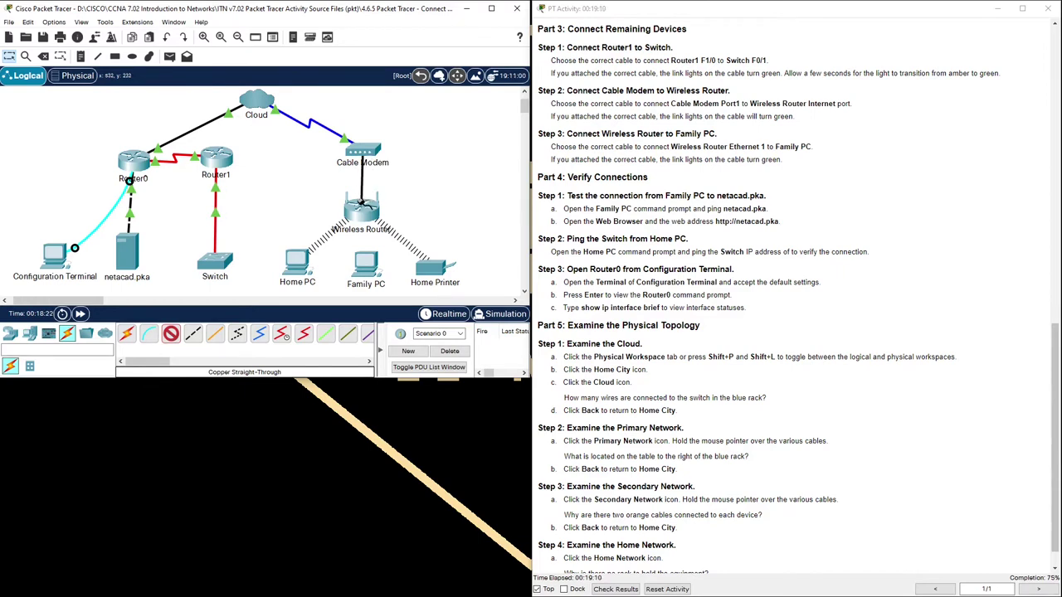
pyautogui.click(366, 210)
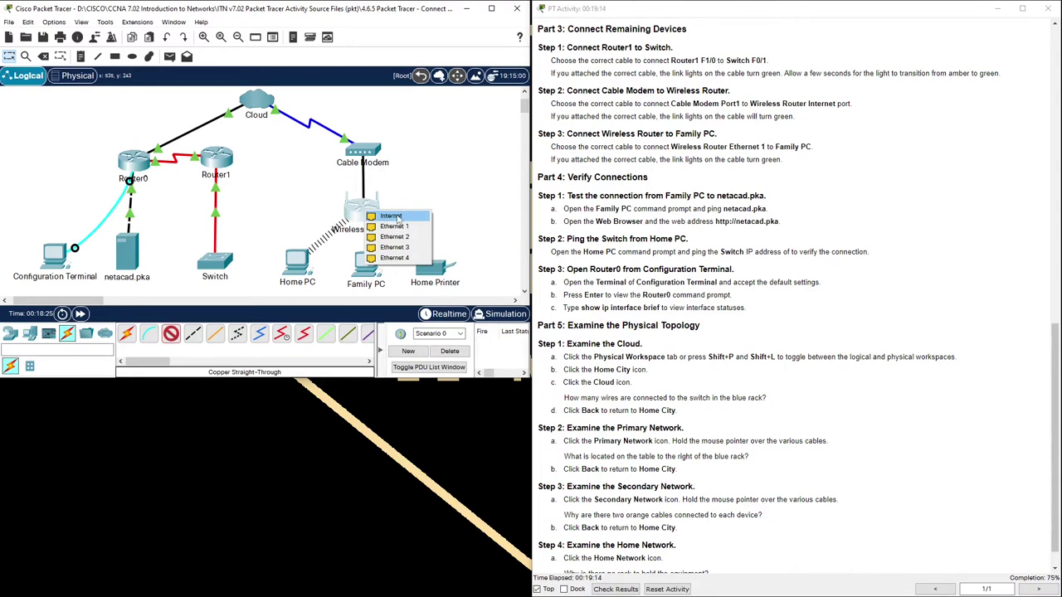
pyautogui.click(397, 217)
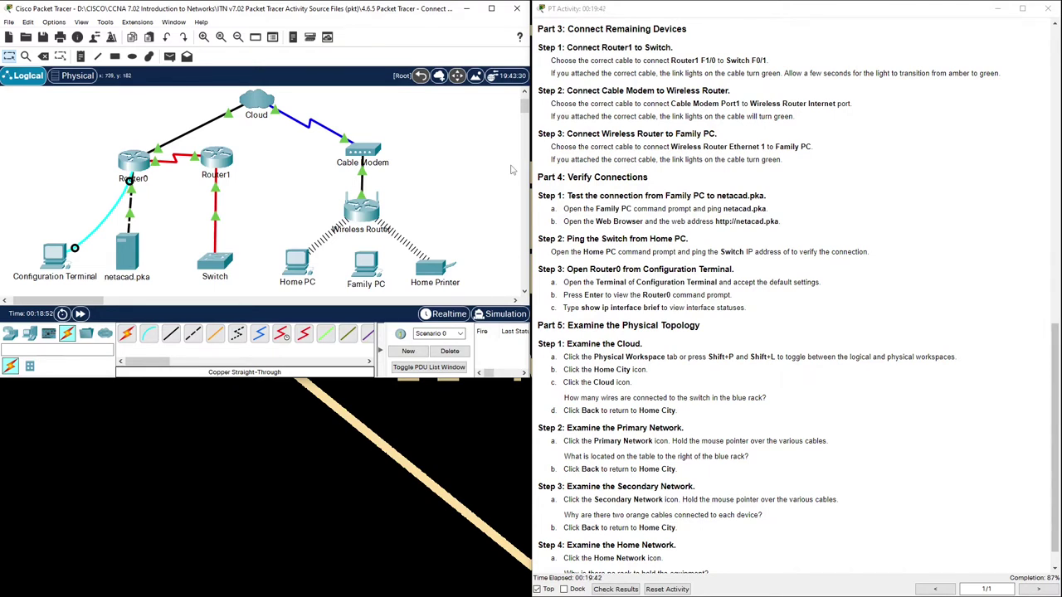
# Link the Wireless Router's Ethernet 1 to Family PC's FastEthernet0 with copper straight-through cable
pyautogui.click(170, 338)
pyautogui.click(359, 212)
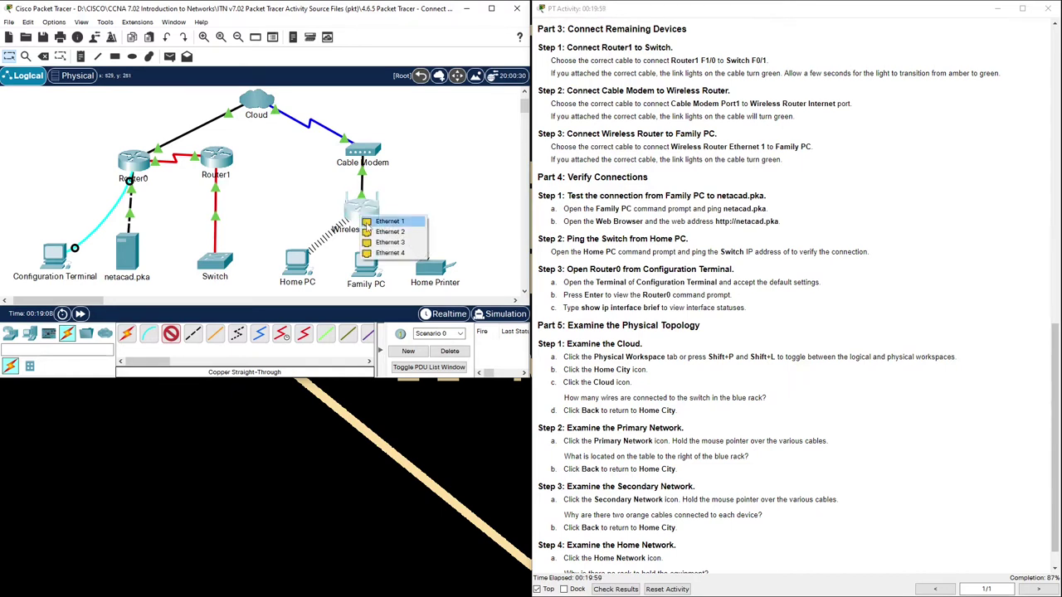
pyautogui.click(368, 222)
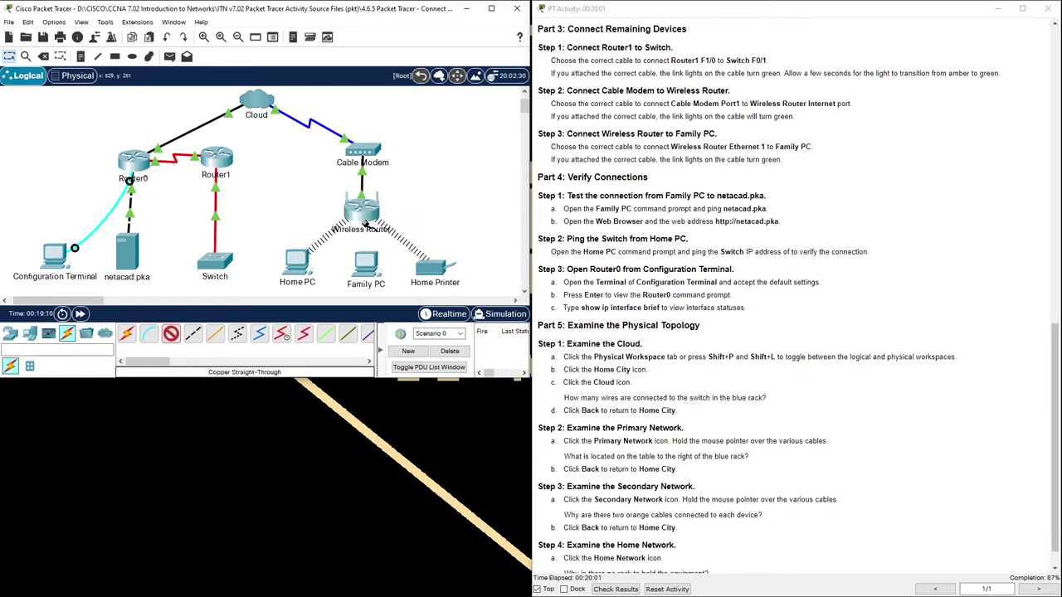
pyautogui.click(370, 268)
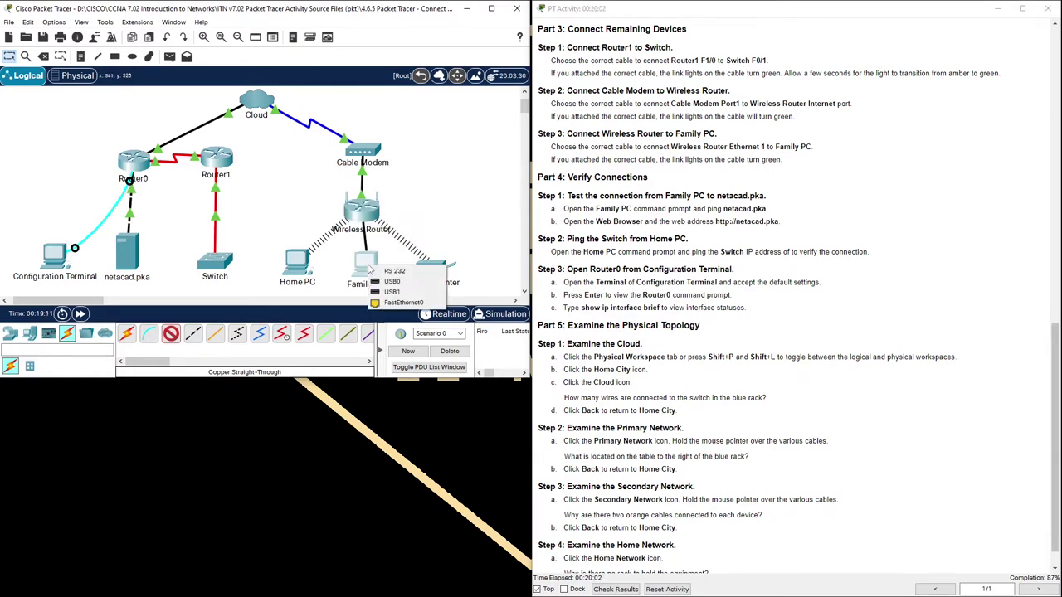
pyautogui.click(401, 303)
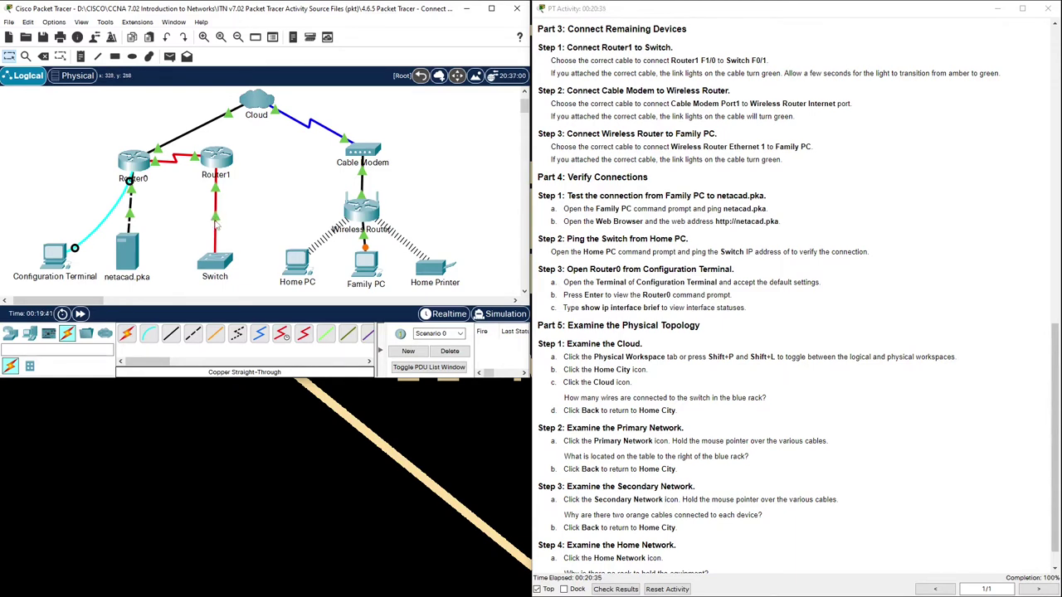
pyautogui.moveTo(218, 224)
pyautogui.moveTo(366, 255)
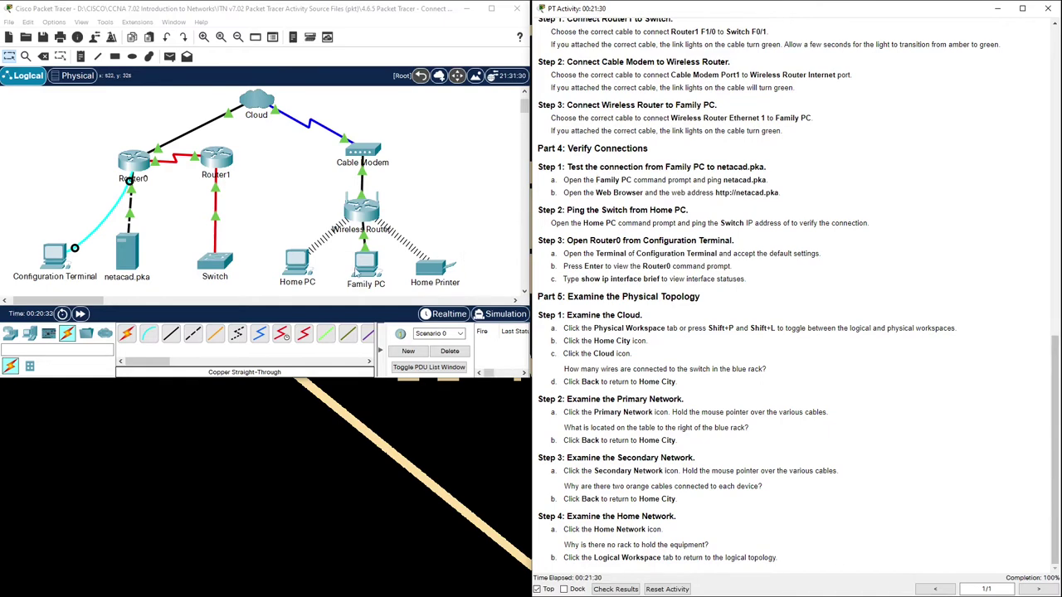
# Run 'ping netacad.pka' in Family PC's Desktop command prompt, then close the prompt
pyautogui.click(358, 270)
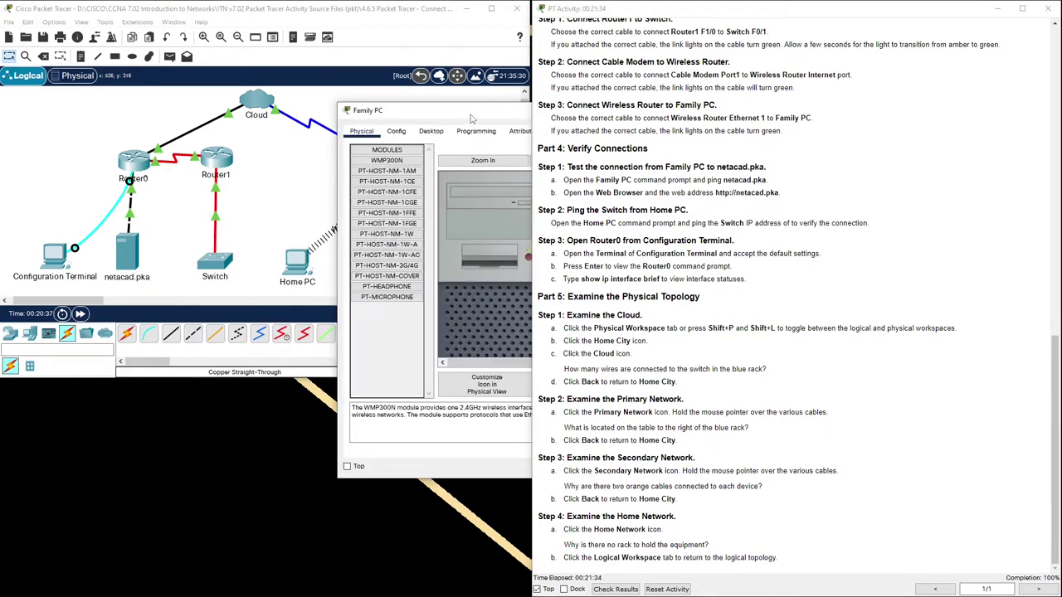
pyautogui.moveTo(471, 117); pyautogui.dragTo(133, 231)
pyautogui.click(98, 240)
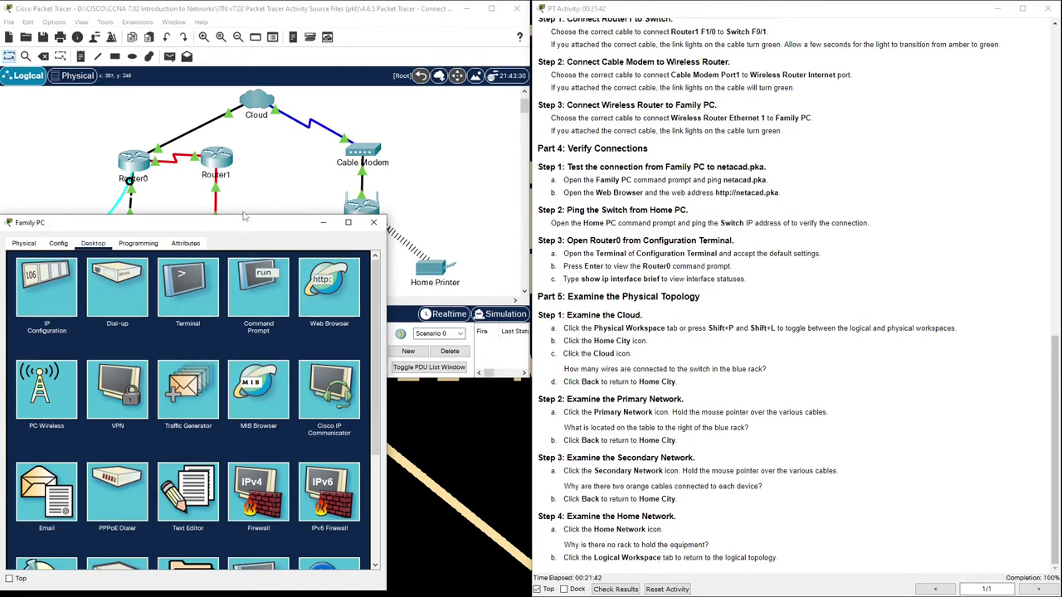
pyautogui.click(257, 305)
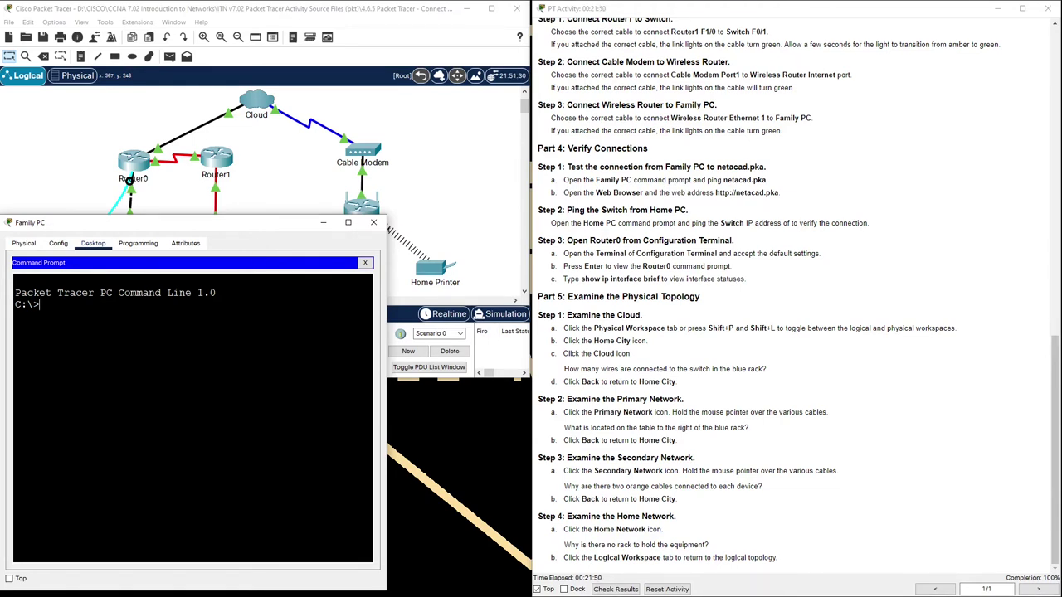
pyautogui.write('ping netacad.pka')
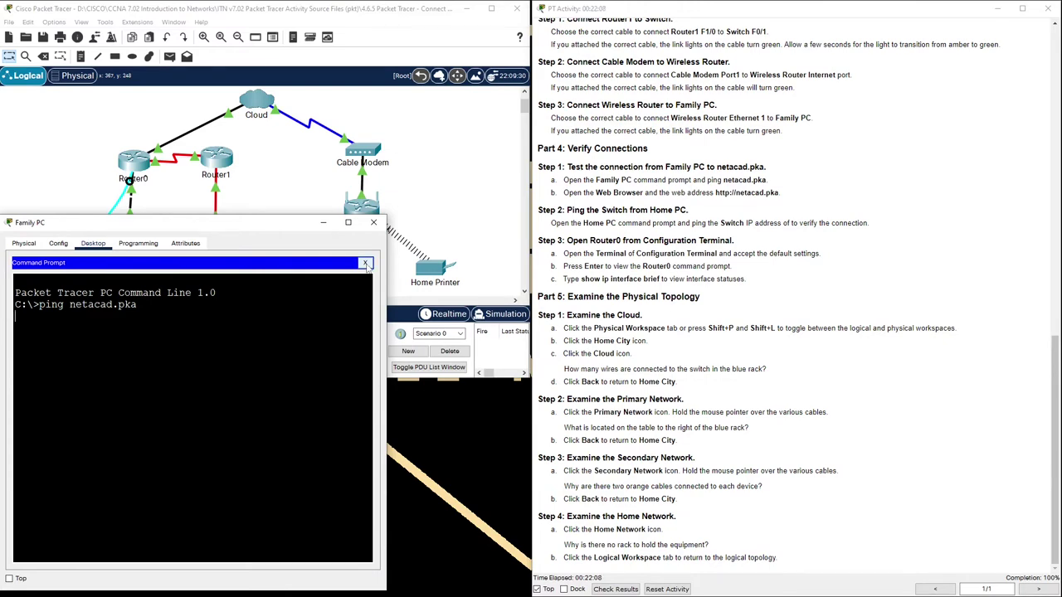
pyautogui.click(365, 263)
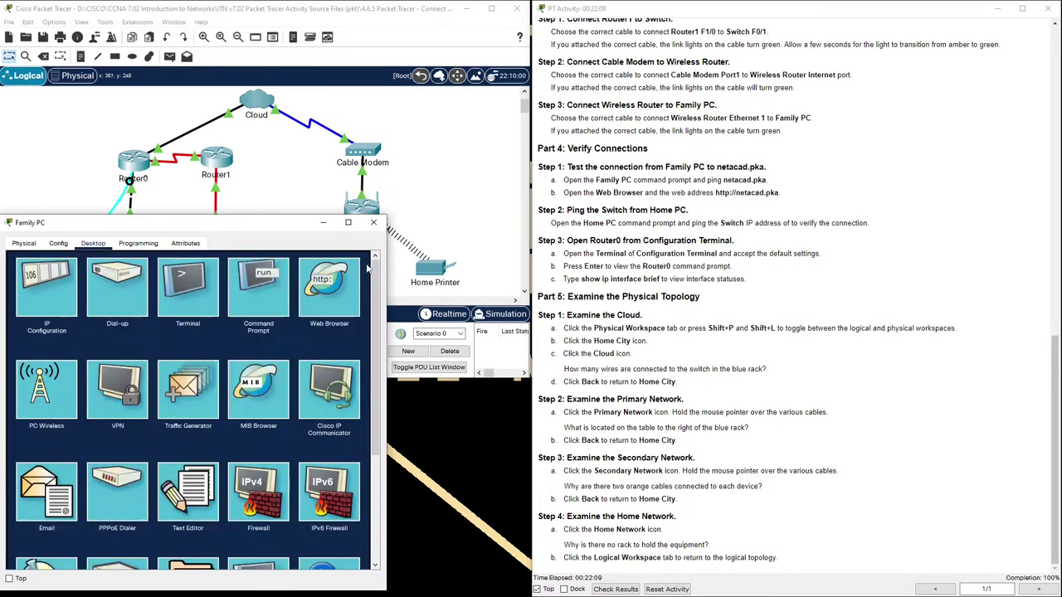
pyautogui.click(328, 313)
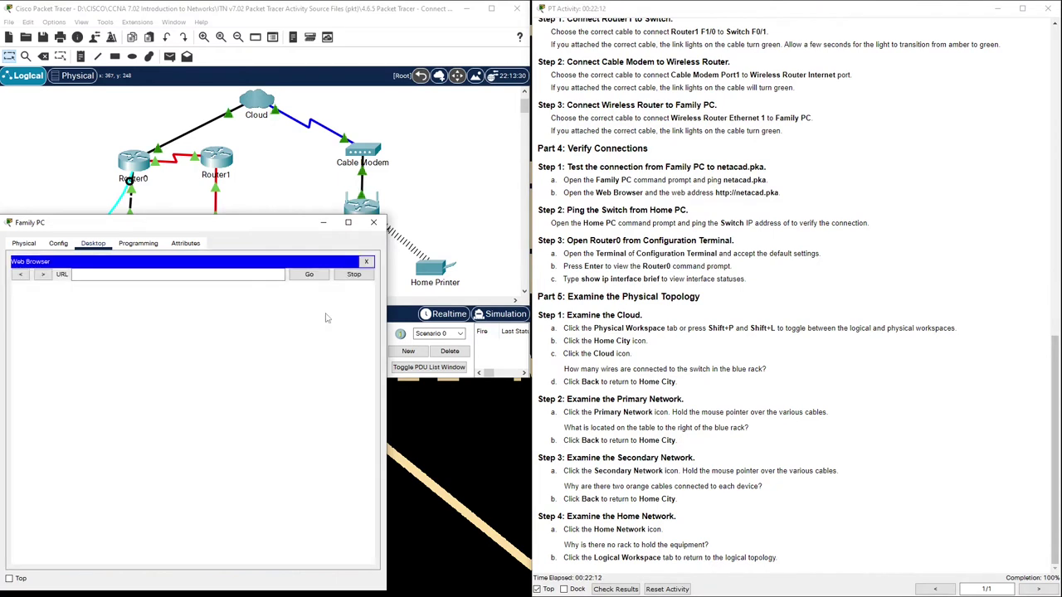
pyautogui.click(113, 275)
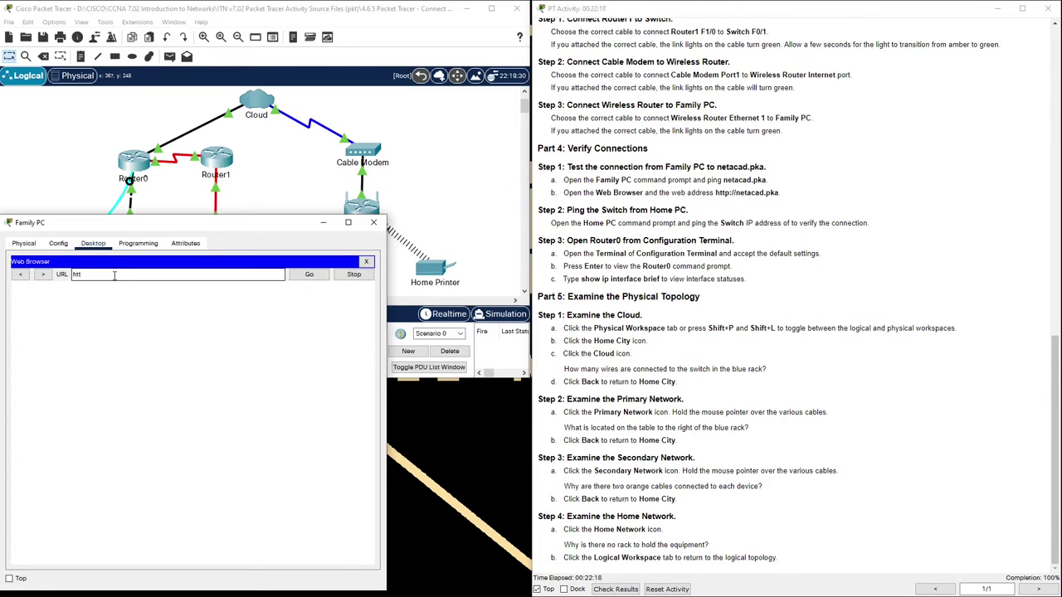
pyautogui.write('http://netacad.pka')
pyautogui.press('Return')
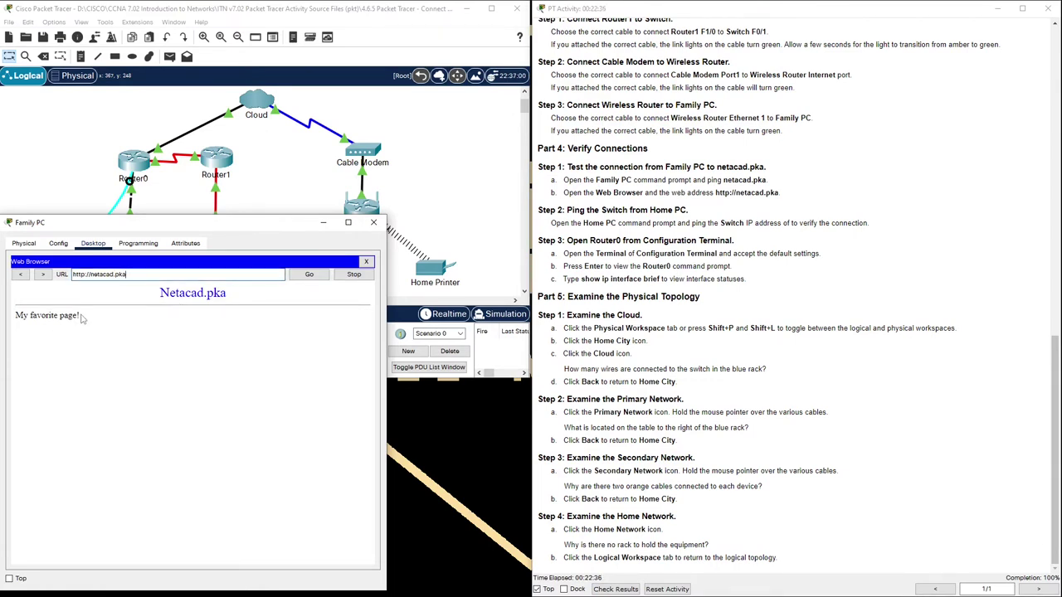
pyautogui.moveTo(152, 296); pyautogui.dragTo(247, 296)
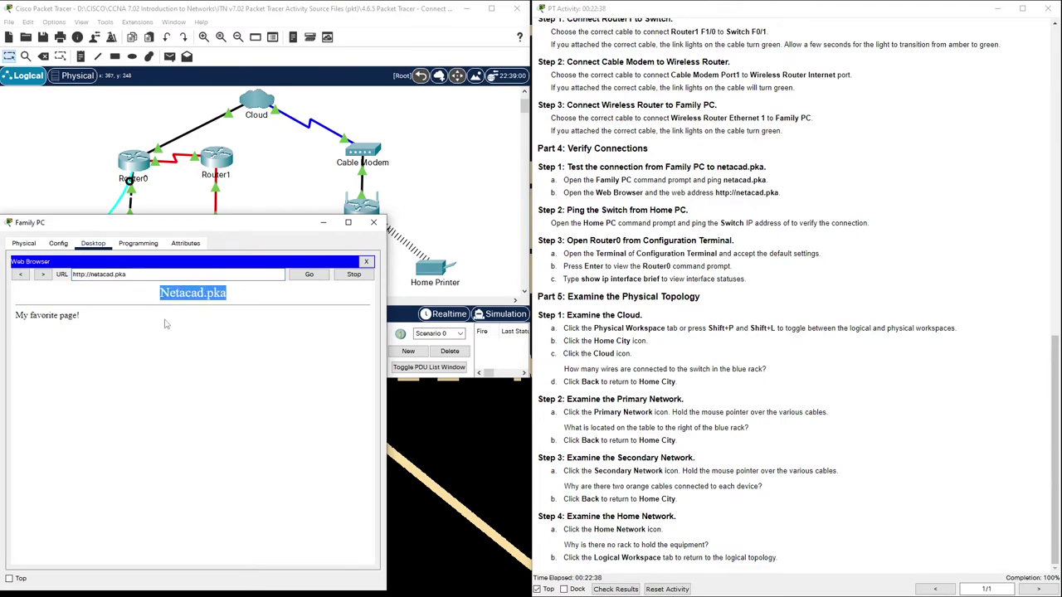
pyautogui.moveTo(166, 323); pyautogui.dragTo(7, 324)
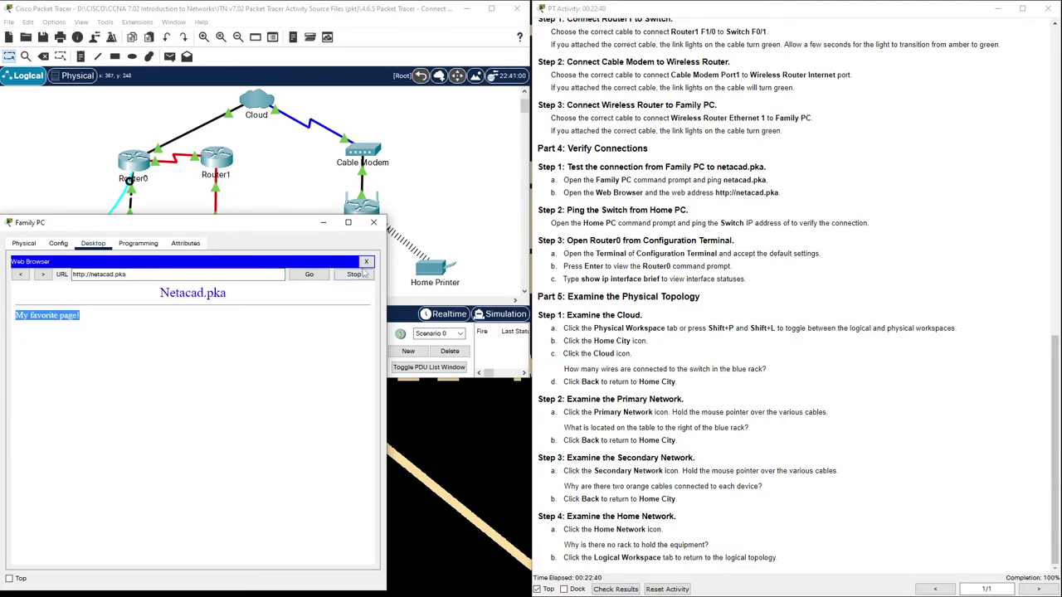
pyautogui.click(365, 262)
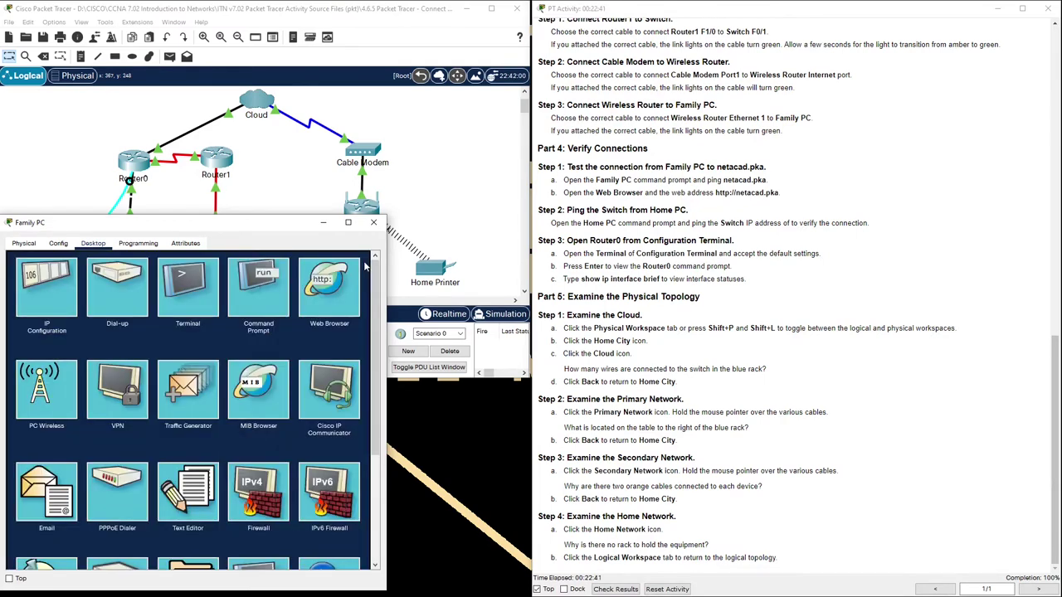
# Check the netacad.pka ping replies in Family PC's command prompt, then close the Family PC window
pyautogui.click(268, 303)
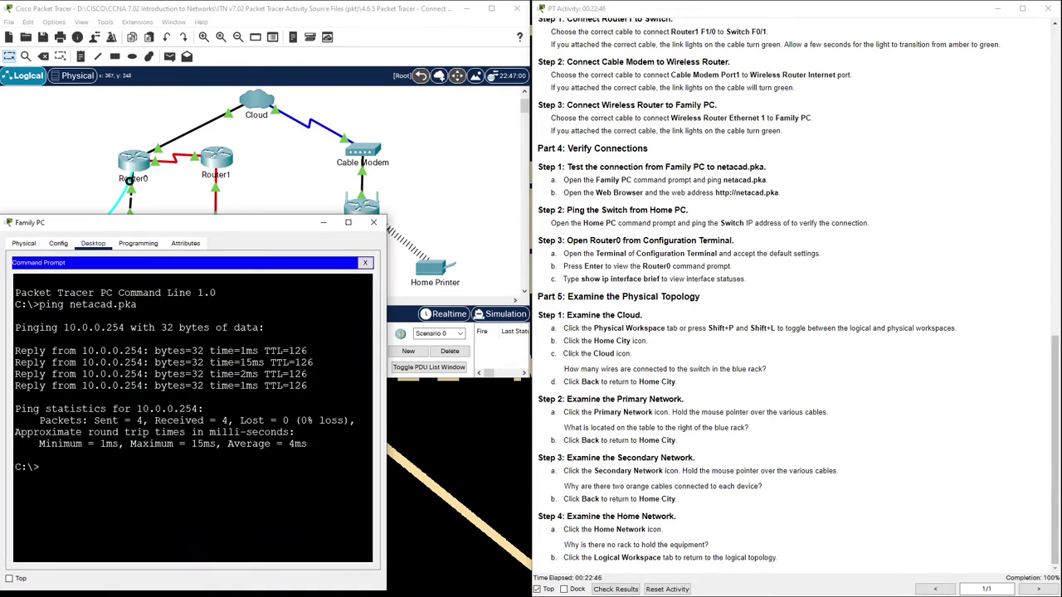
pyautogui.moveTo(309, 385); pyautogui.dragTo(11, 353)
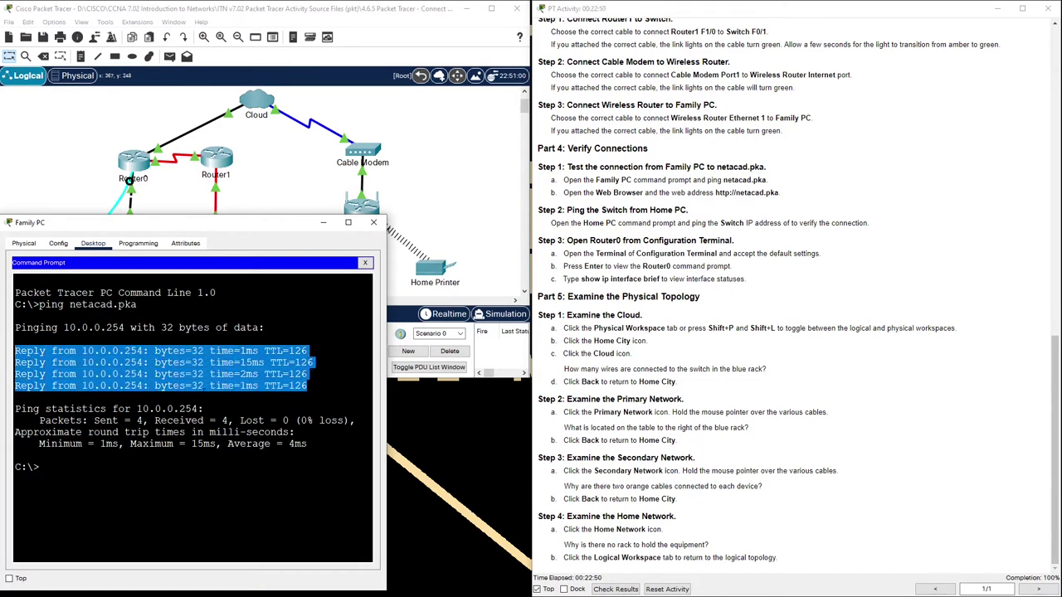
pyautogui.hotkey('ctrl', 'c')
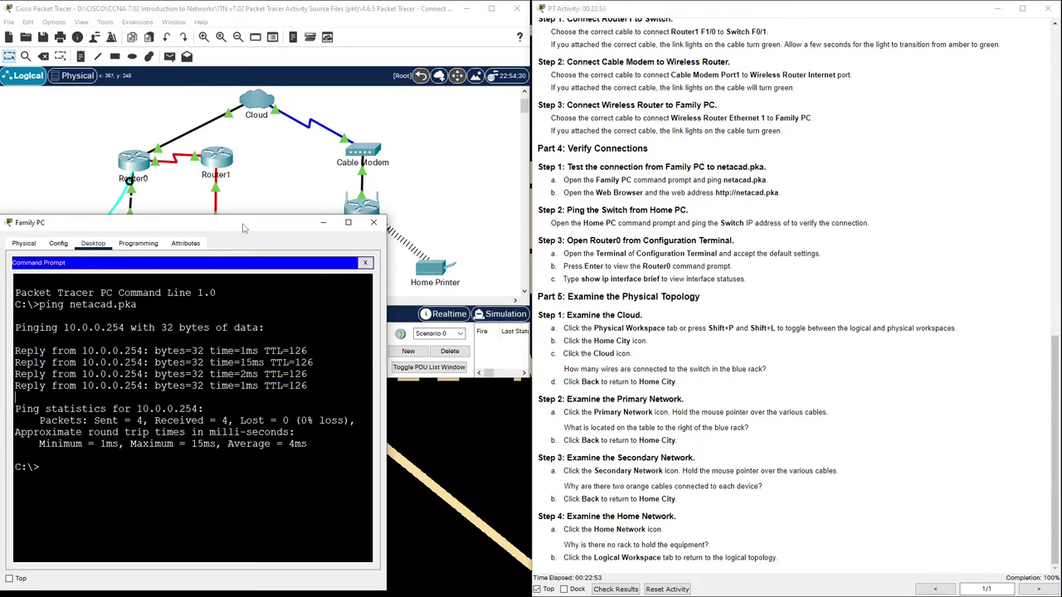
pyautogui.moveTo(242, 229)
pyautogui.mouseDown()
pyautogui.moveTo(336, 234)
pyautogui.moveTo(230, 244)
pyautogui.moveTo(243, 240)
pyautogui.mouseUp()
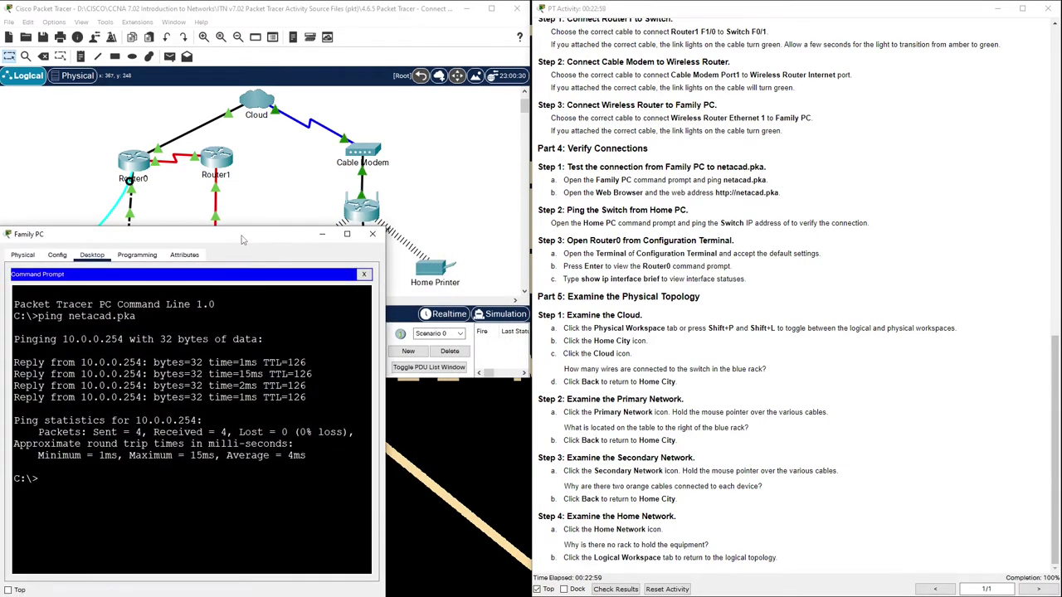
pyautogui.click(372, 236)
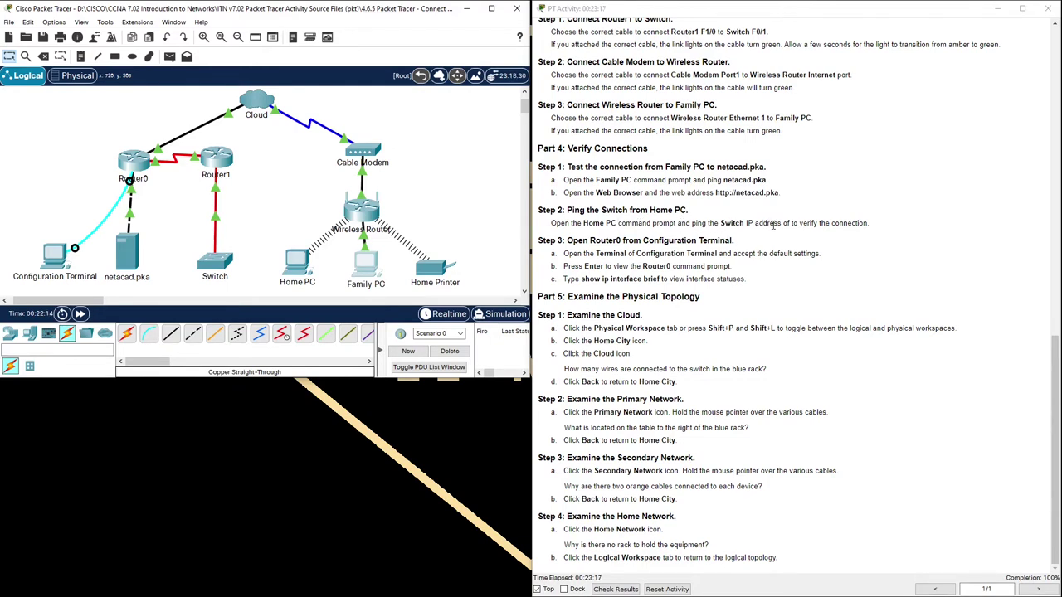
# Open Home PC's command prompt and find the Switch address 172.16.0.2 in the instructions
pyautogui.click(294, 264)
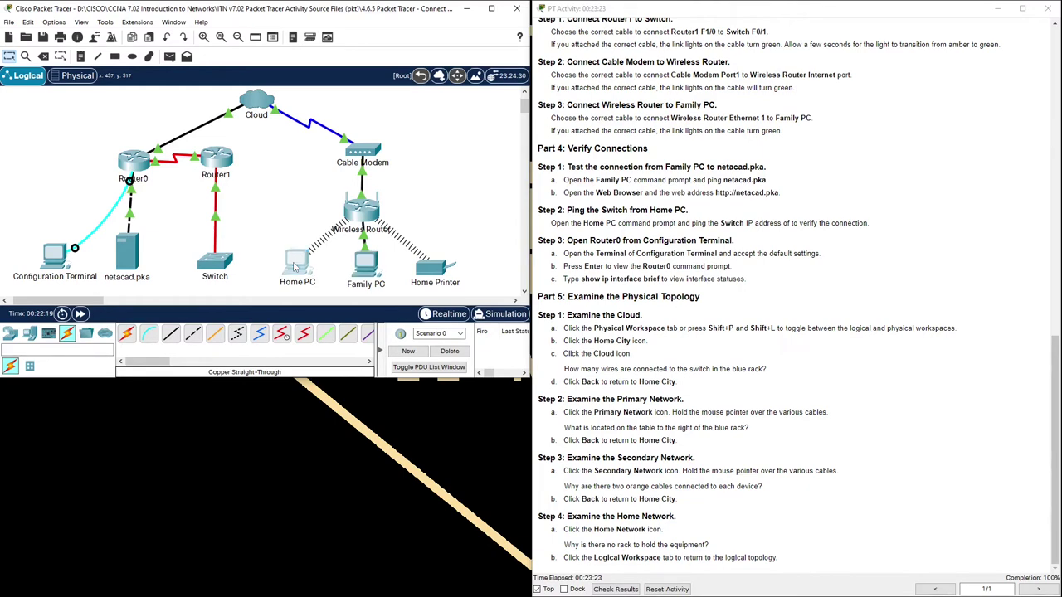
pyautogui.moveTo(453, 113); pyautogui.dragTo(106, 237)
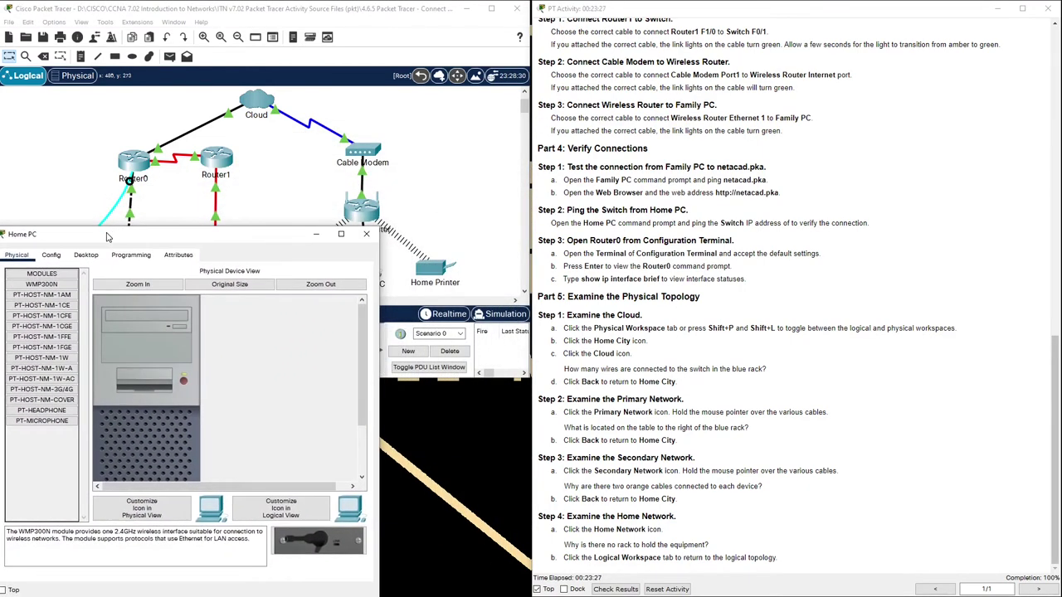
pyautogui.click(87, 256)
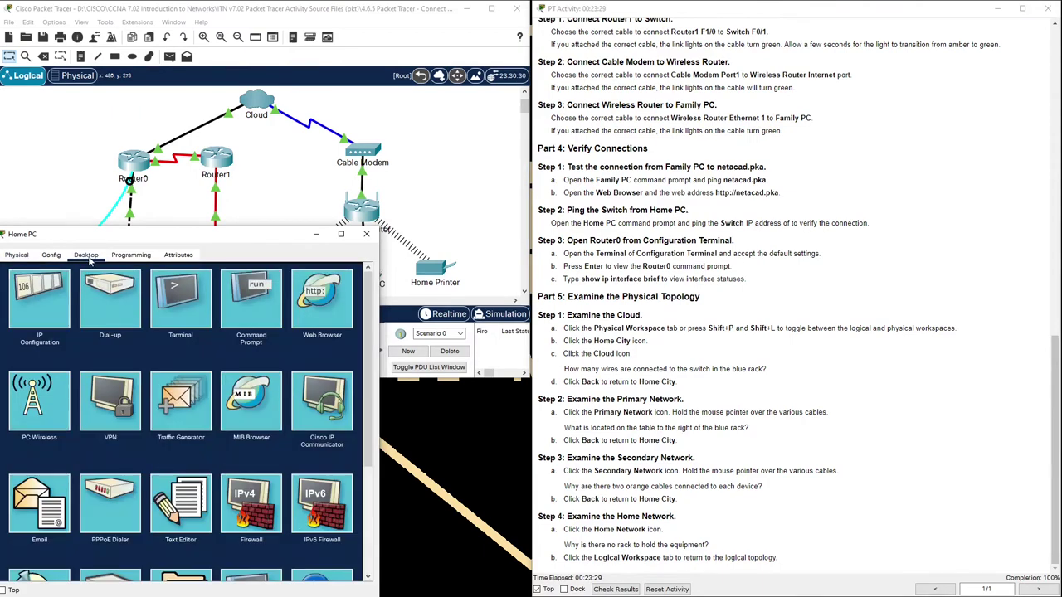
pyautogui.click(250, 308)
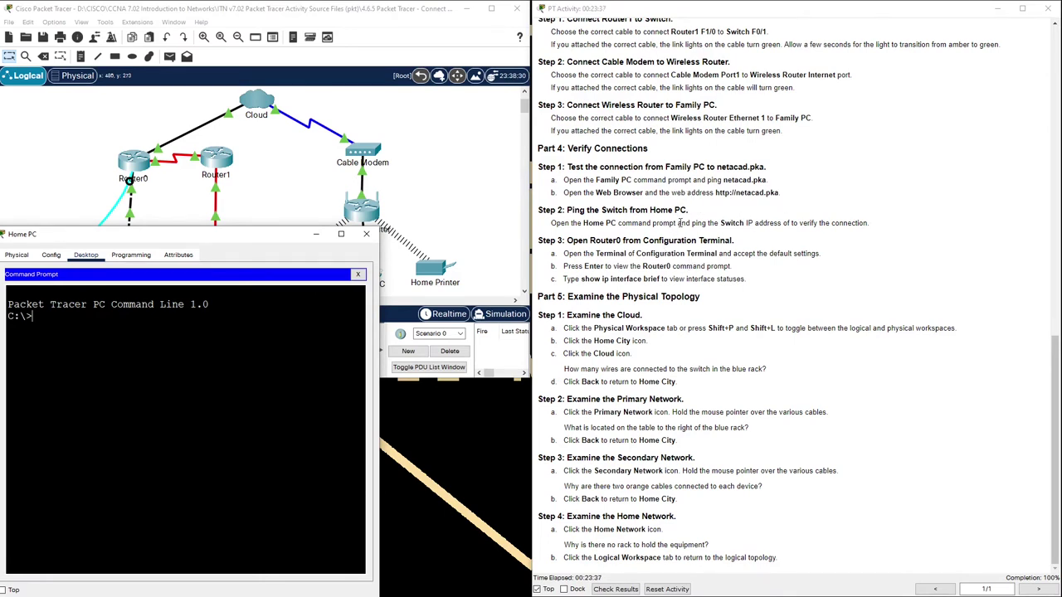
pyautogui.moveTo(719, 223); pyautogui.dragTo(781, 224)
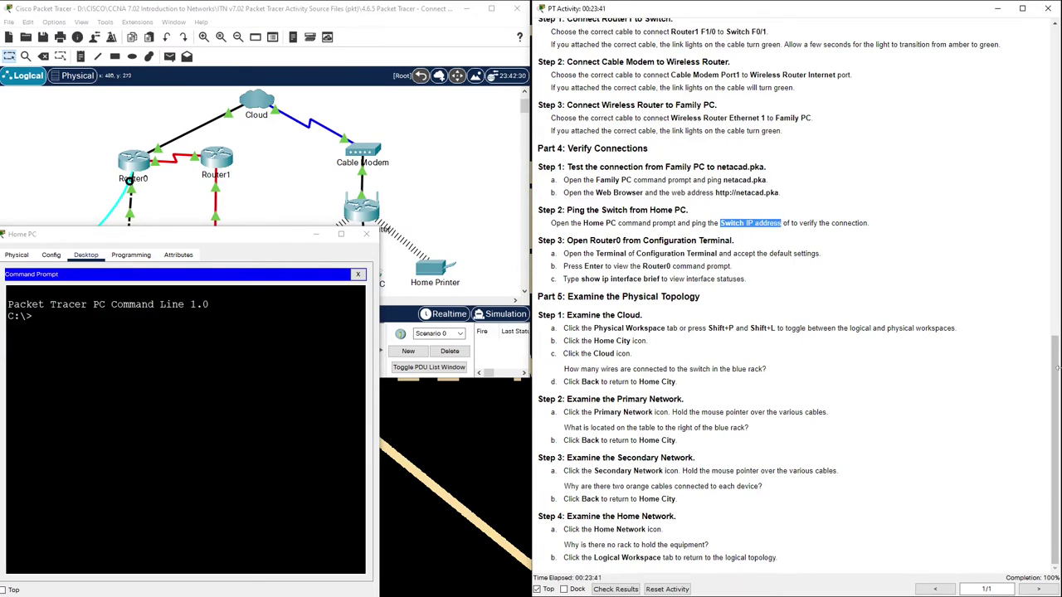
pyautogui.moveTo(1057, 372); pyautogui.dragTo(1026, 59)
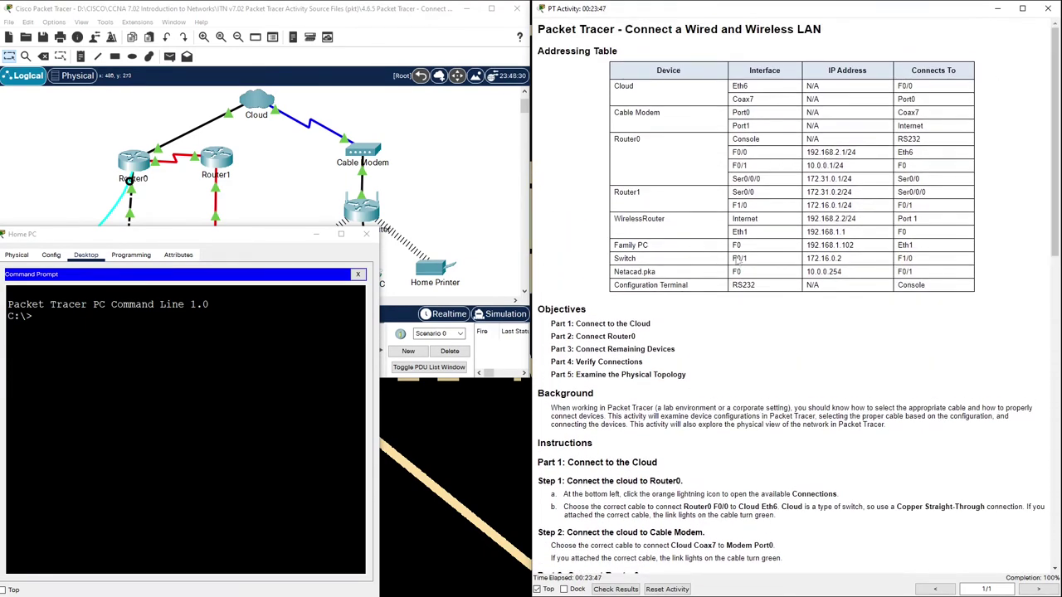
pyautogui.moveTo(844, 260); pyautogui.dragTo(803, 263)
# Ping 172.16.0.2 twice until all four replies succeed, then close Home PC
pyautogui.click(182, 373)
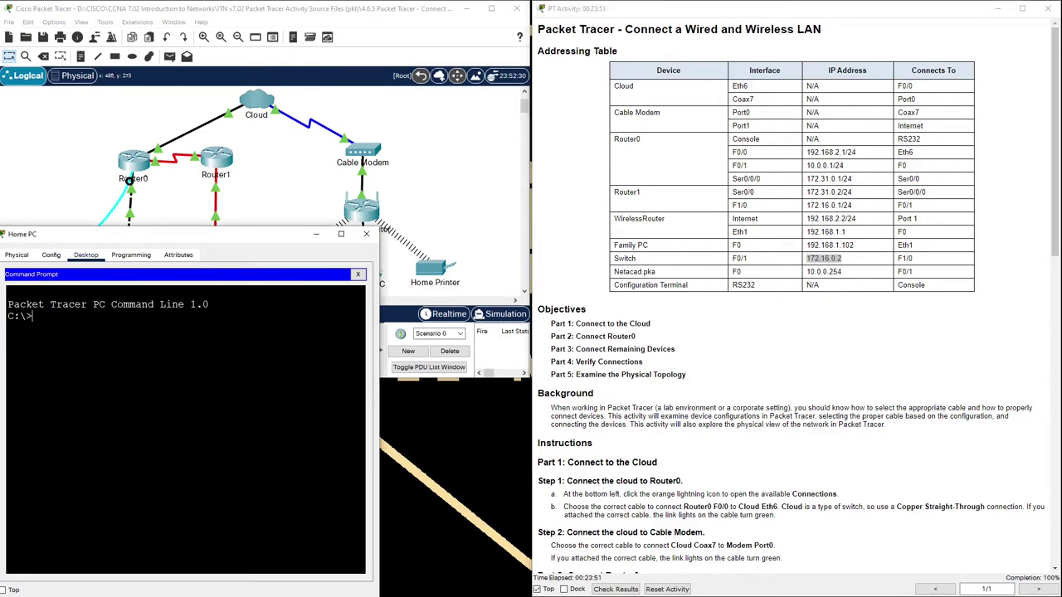
pyautogui.write('ping 172.16.0.2')
pyautogui.press('Return')
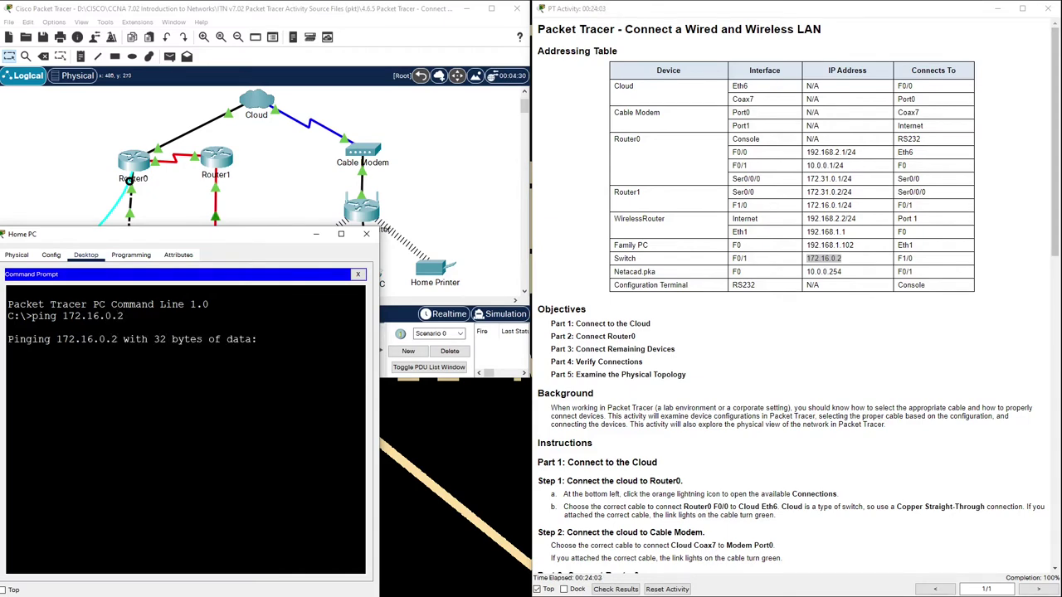
pyautogui.moveTo(1055, 229); pyautogui.dragTo(1003, 516)
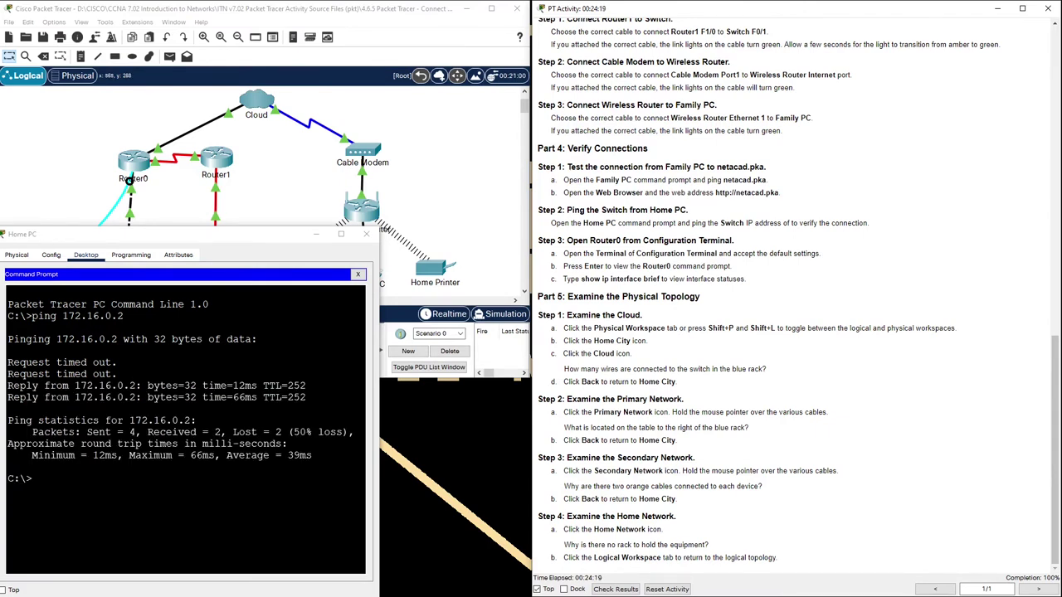
pyautogui.moveTo(307, 398); pyautogui.dragTo(10, 385)
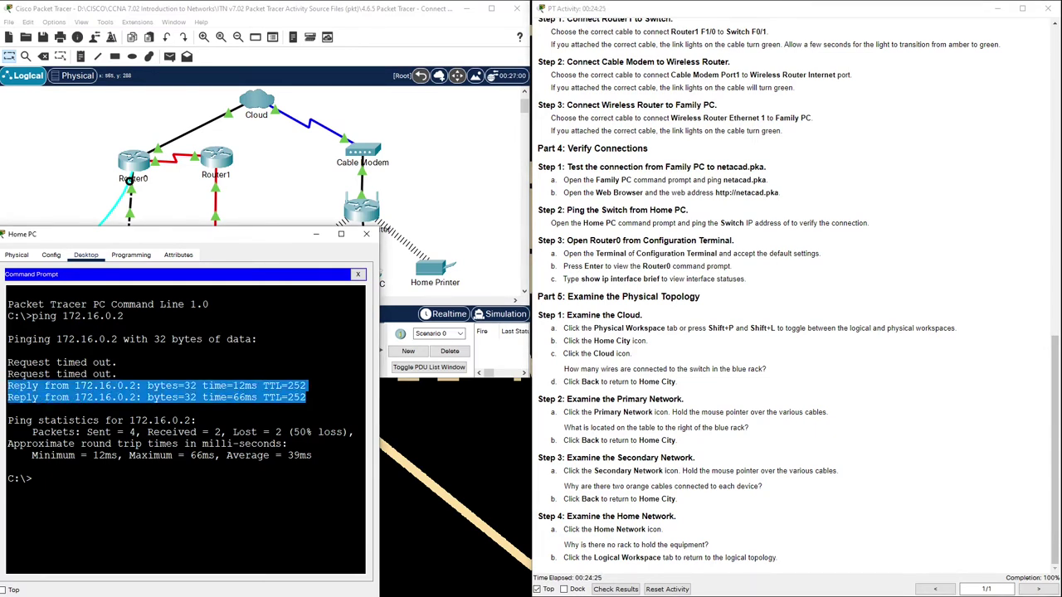
pyautogui.hotkey('ctrl', 'c')
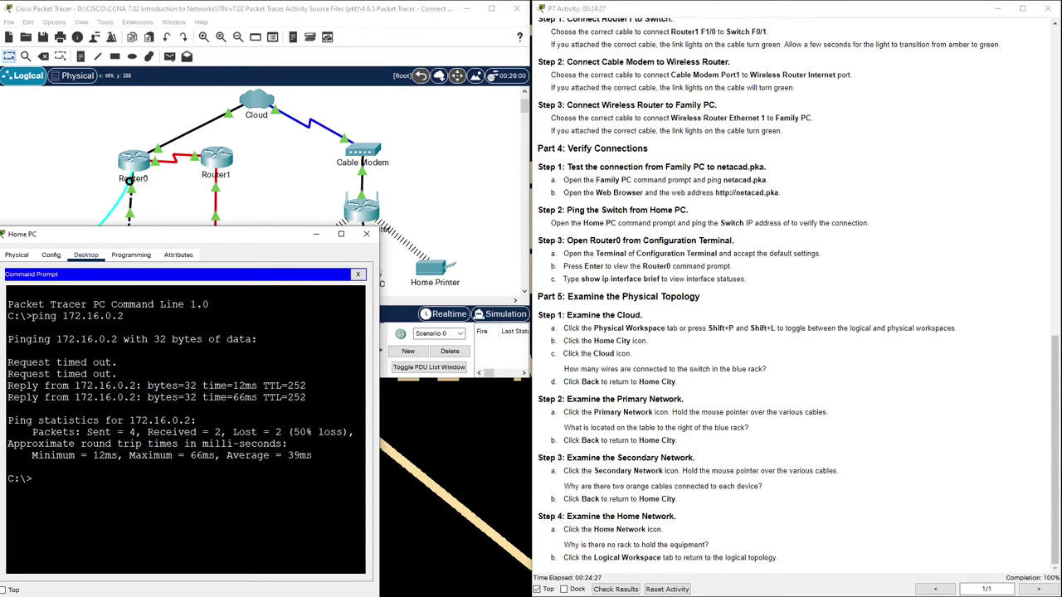
pyautogui.press('Up')
pyautogui.press('Return')
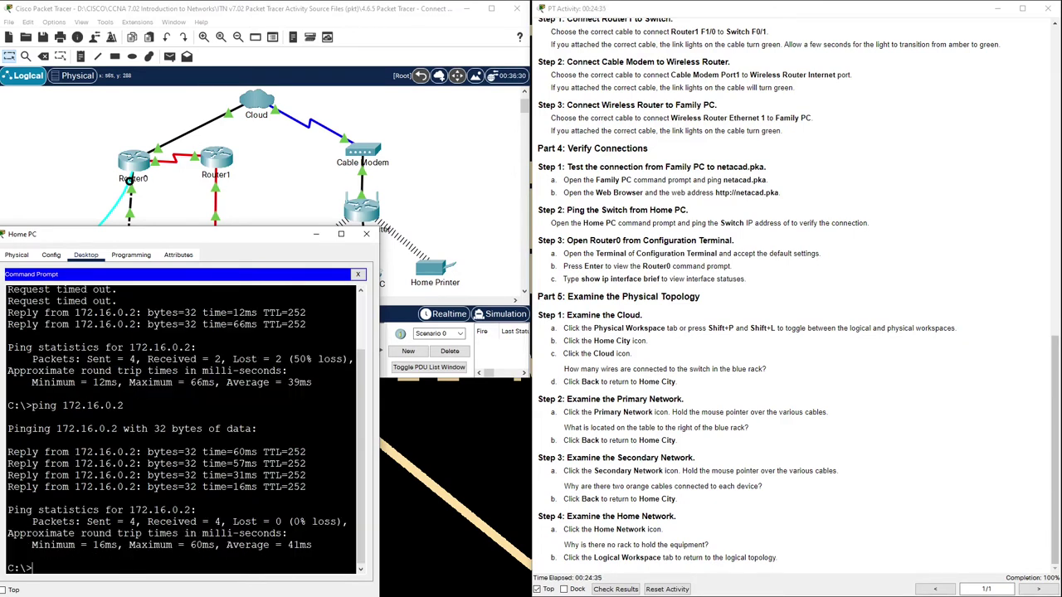
pyautogui.click(366, 234)
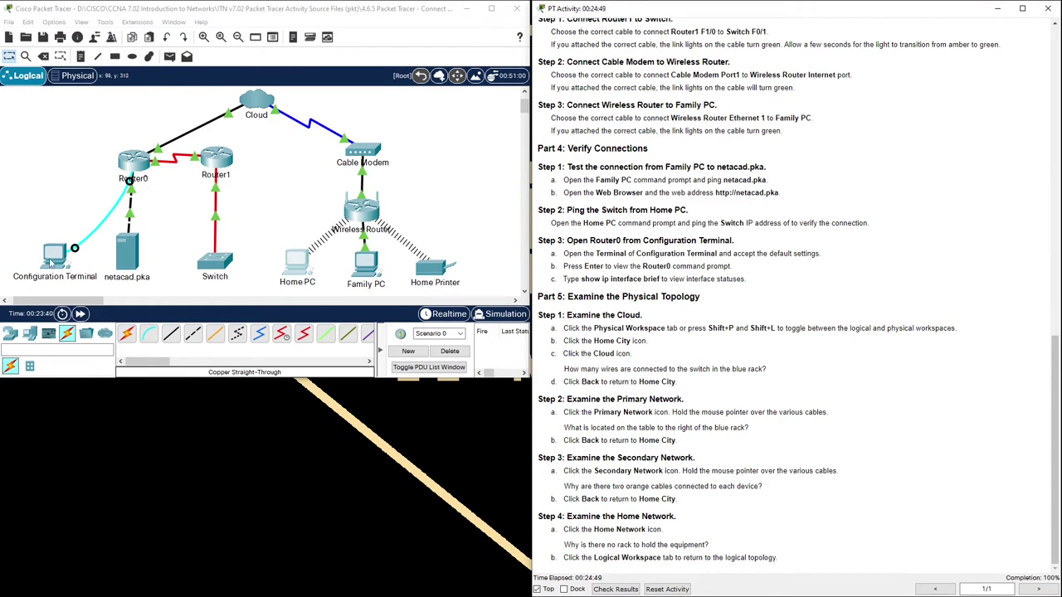
# Open the Configuration Terminal's Terminal with default settings to reach Router0's console prompt
pyautogui.click(52, 261)
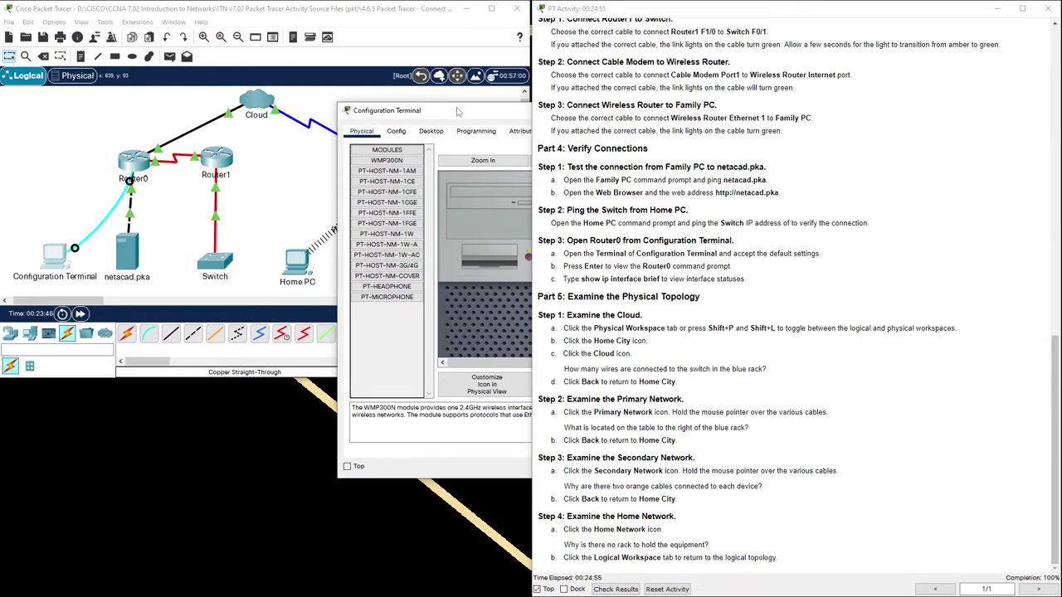
pyautogui.moveTo(456, 110); pyautogui.dragTo(126, 210)
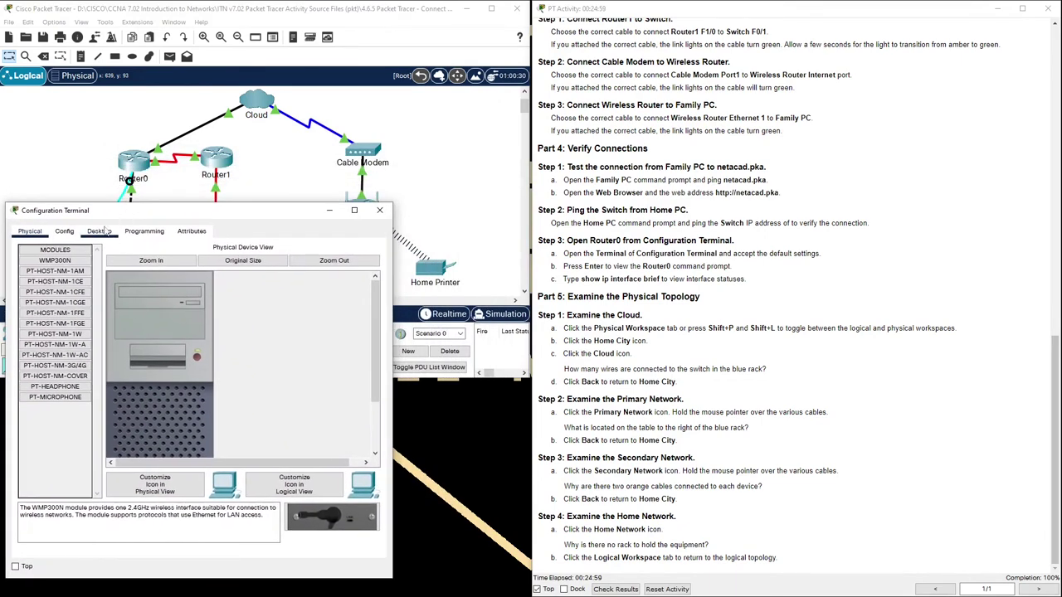
pyautogui.click(106, 231)
pyautogui.click(203, 297)
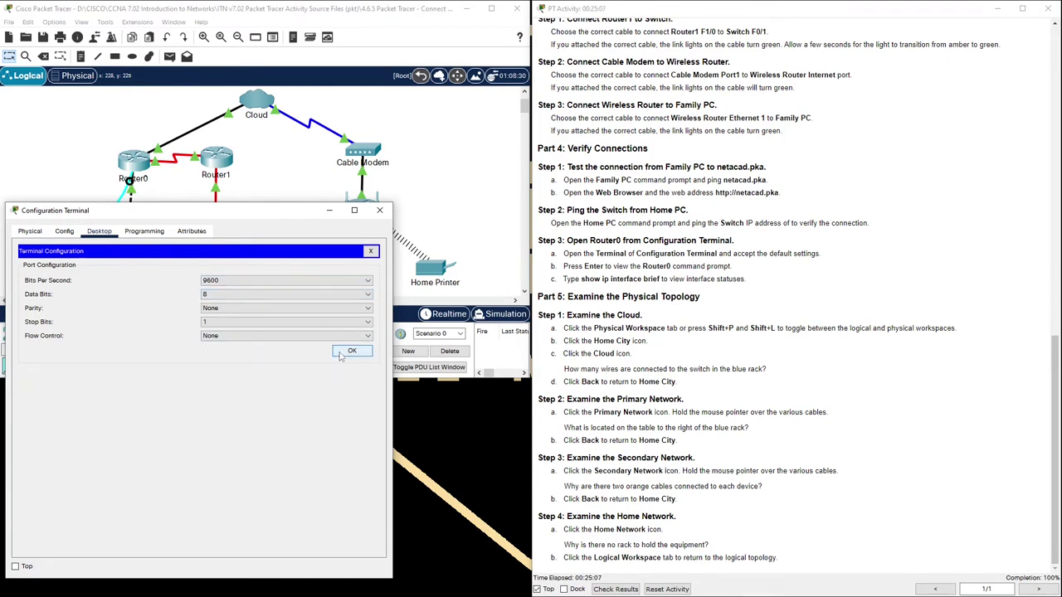
pyautogui.click(349, 351)
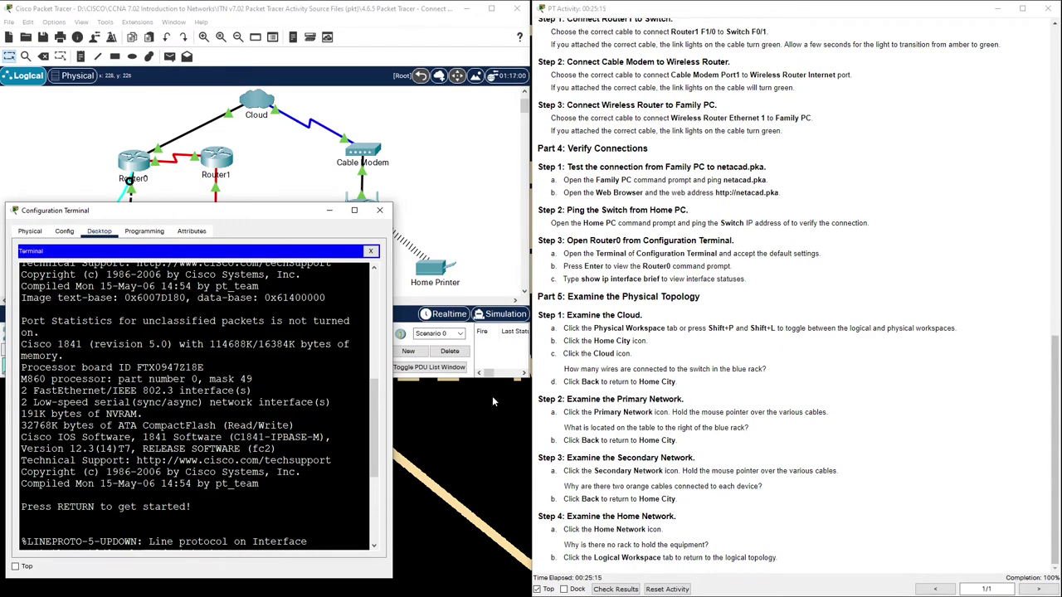
pyautogui.press('Return')
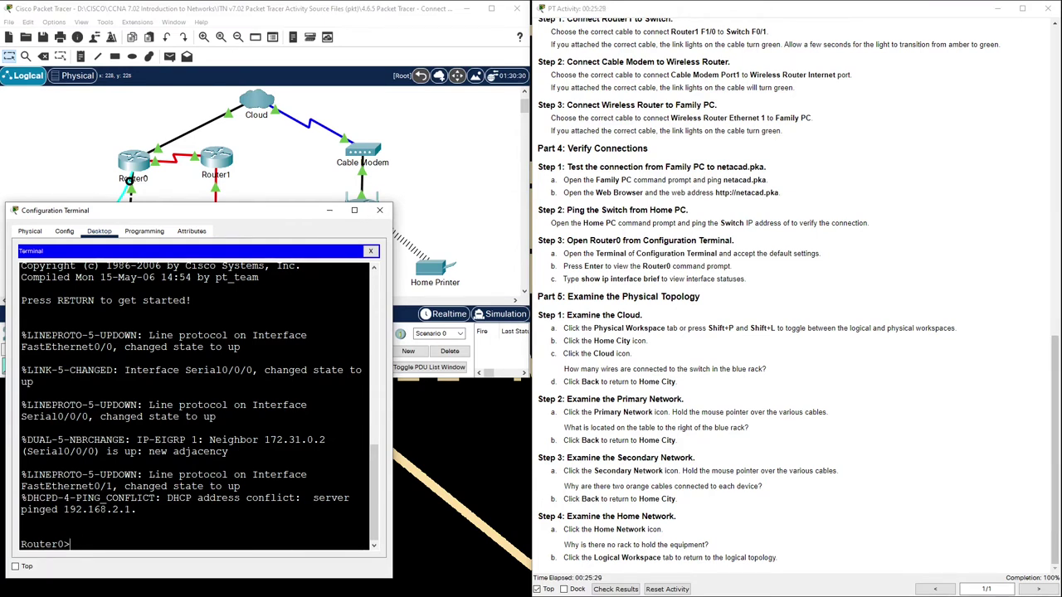
# Enter enable mode on Router0 and run 'show ip interface brief'
pyautogui.write('en')
pyautogui.press('Tab')
pyautogui.press('Return')
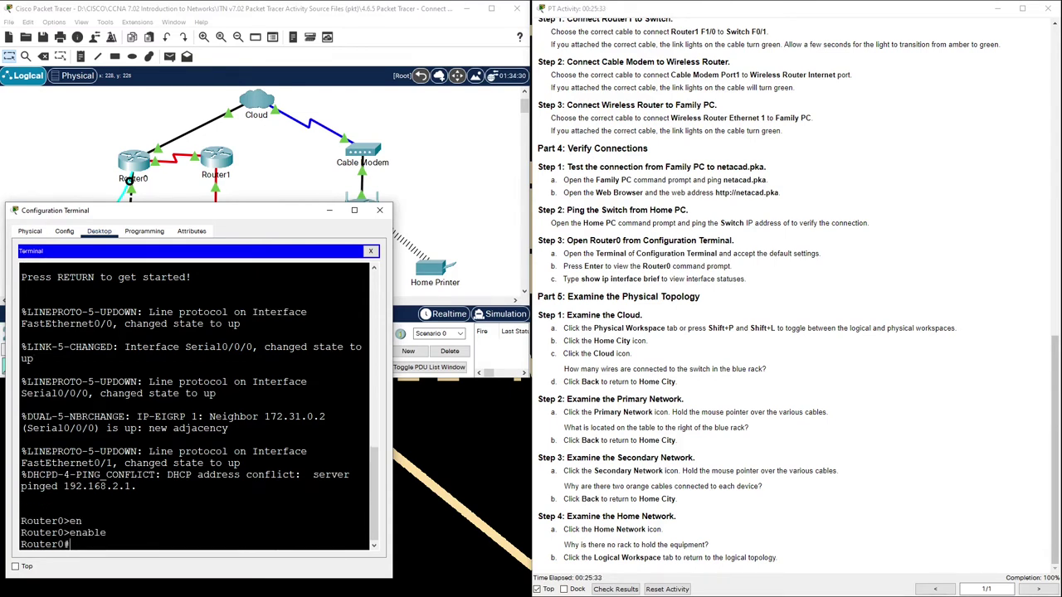
pyautogui.write('sh')
pyautogui.press('Tab')
pyautogui.write('ip ')
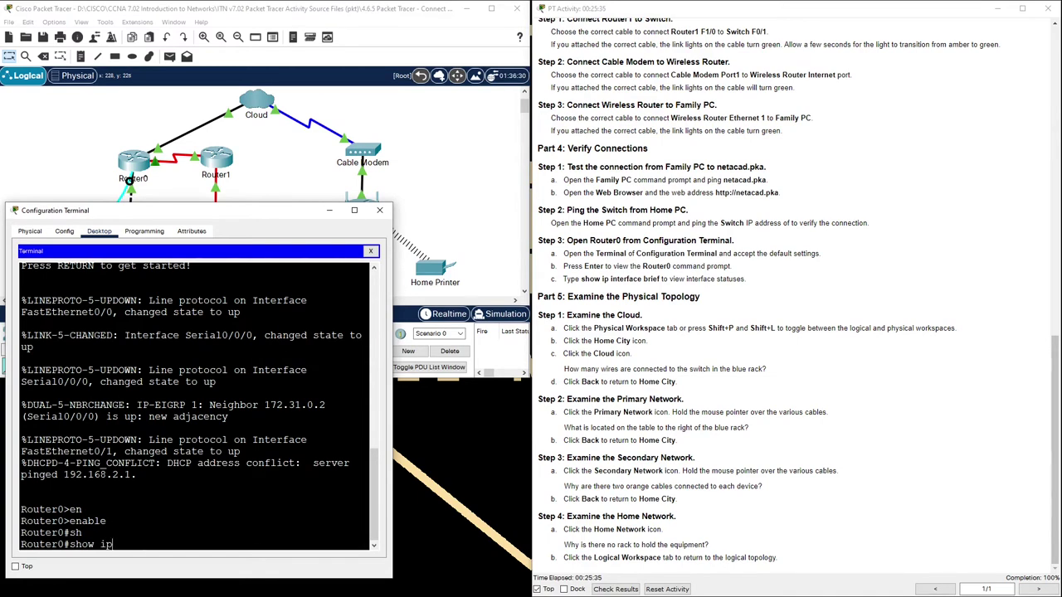
pyautogui.write('in')
pyautogui.press('Tab')
pyautogui.write('b')
pyautogui.press('Tab')
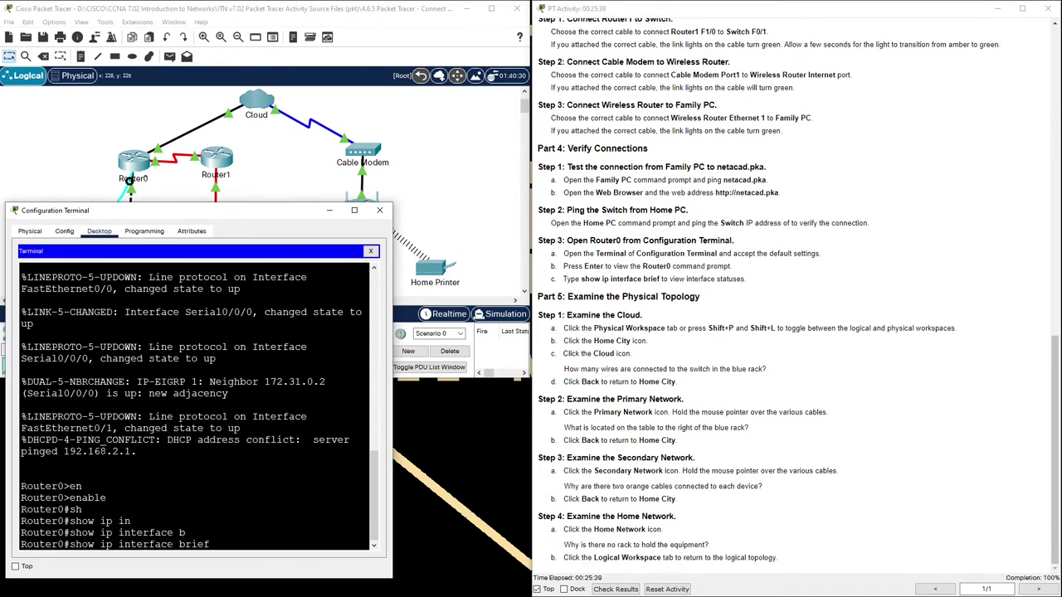
pyautogui.press('Return')
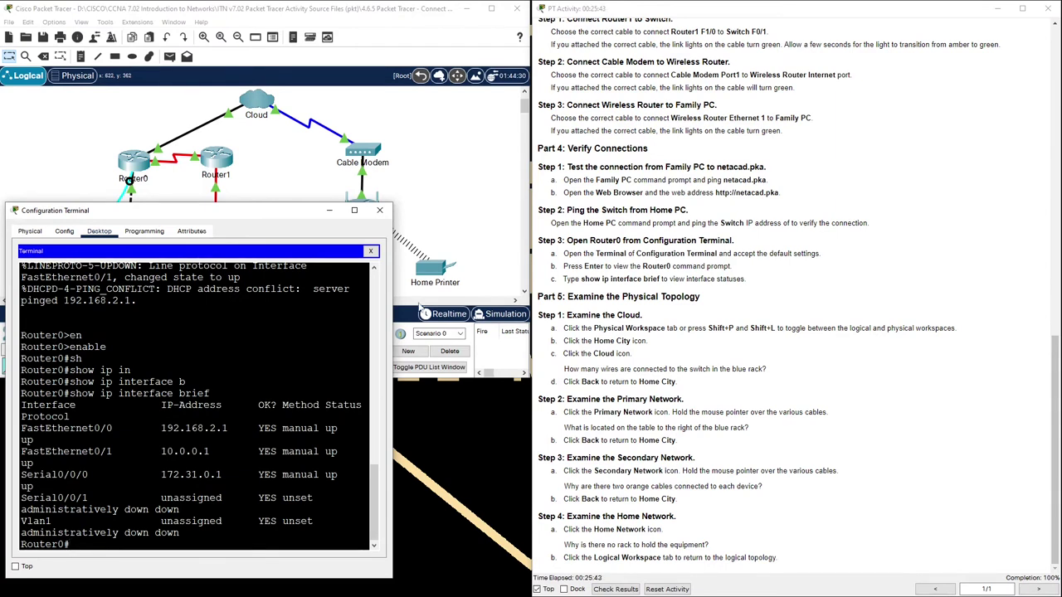
# Widen the terminal and check the FastEthernet0/0 and Serial0/0/0 status rows show up
pyautogui.moveTo(393, 431); pyautogui.dragTo(526, 427)
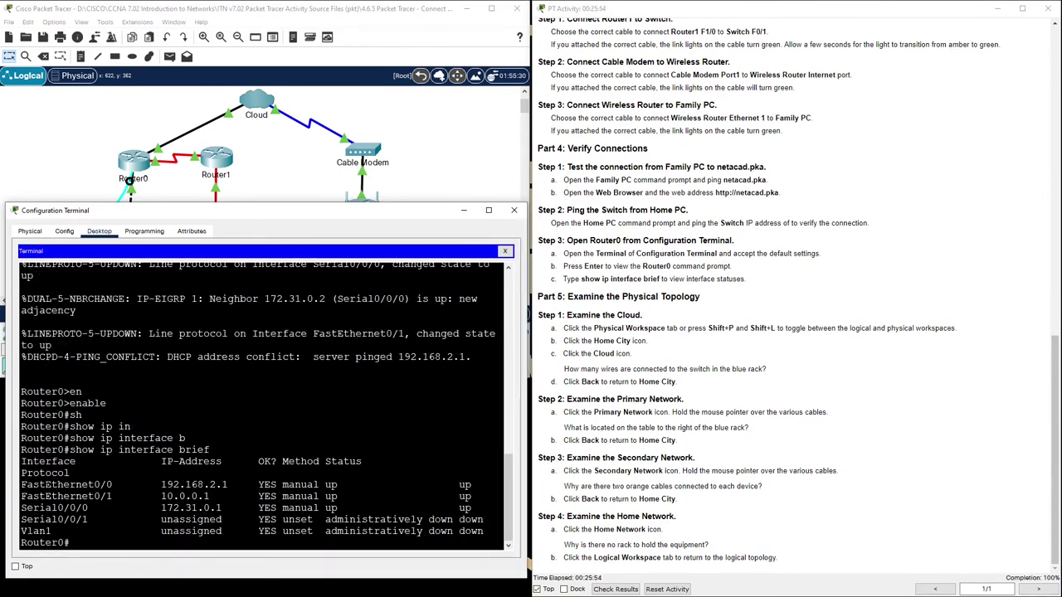
pyautogui.moveTo(21, 484); pyautogui.dragTo(337, 496)
pyautogui.click(338, 496)
pyautogui.moveTo(28, 508); pyautogui.dragTo(355, 486)
pyautogui.click(338, 507)
pyautogui.click(355, 486)
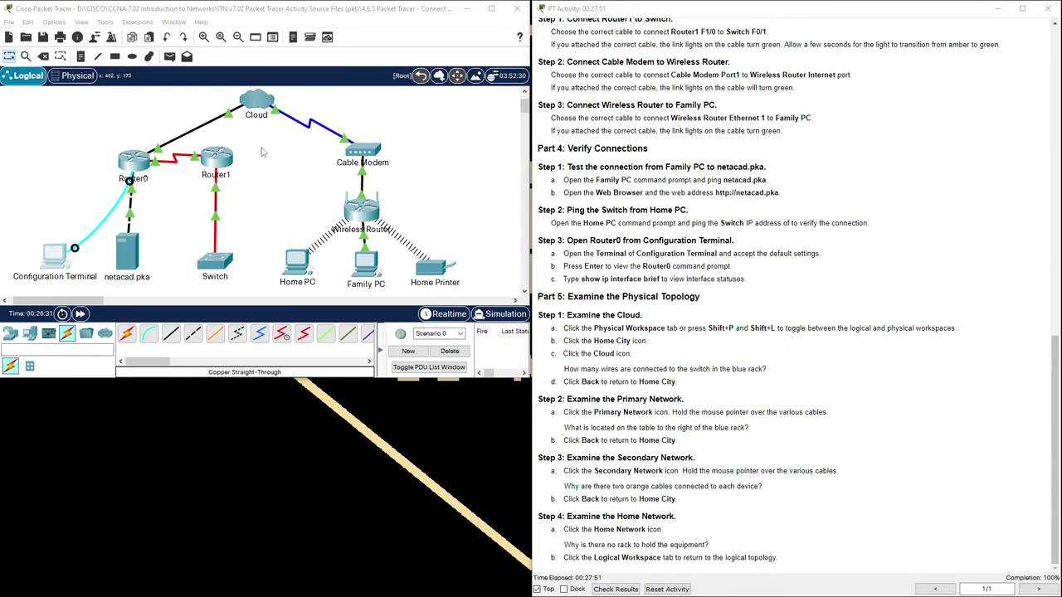
pyautogui.click(78, 77)
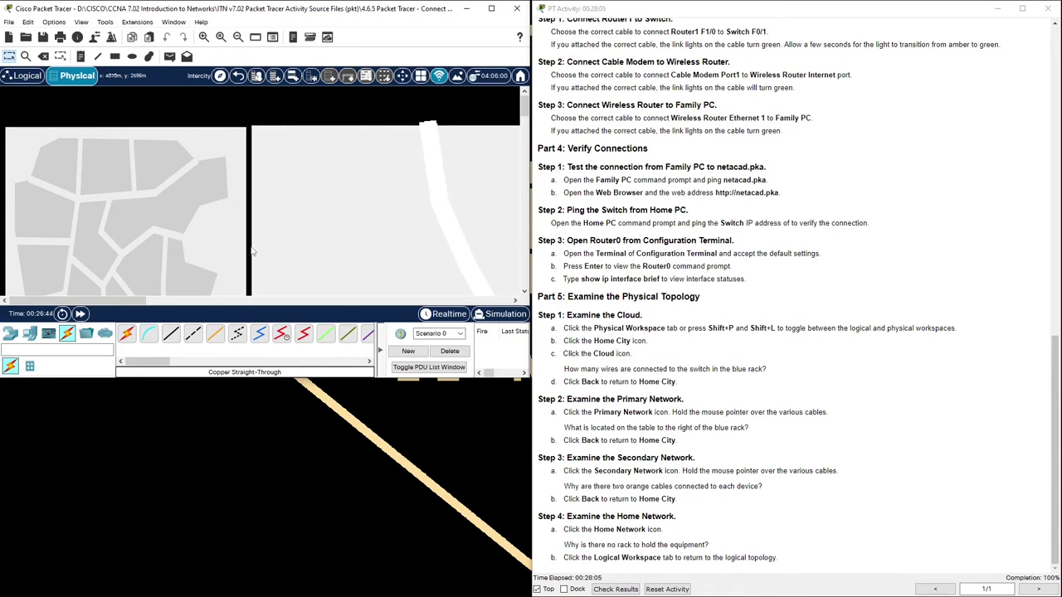
pyautogui.scroll(-1, 286, 215)
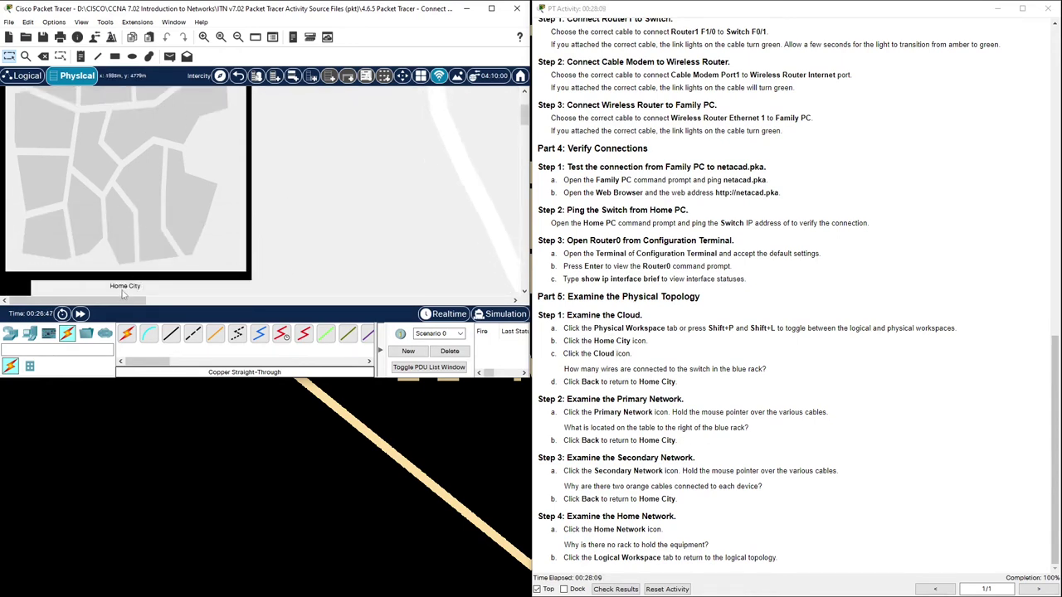
pyautogui.click(136, 173)
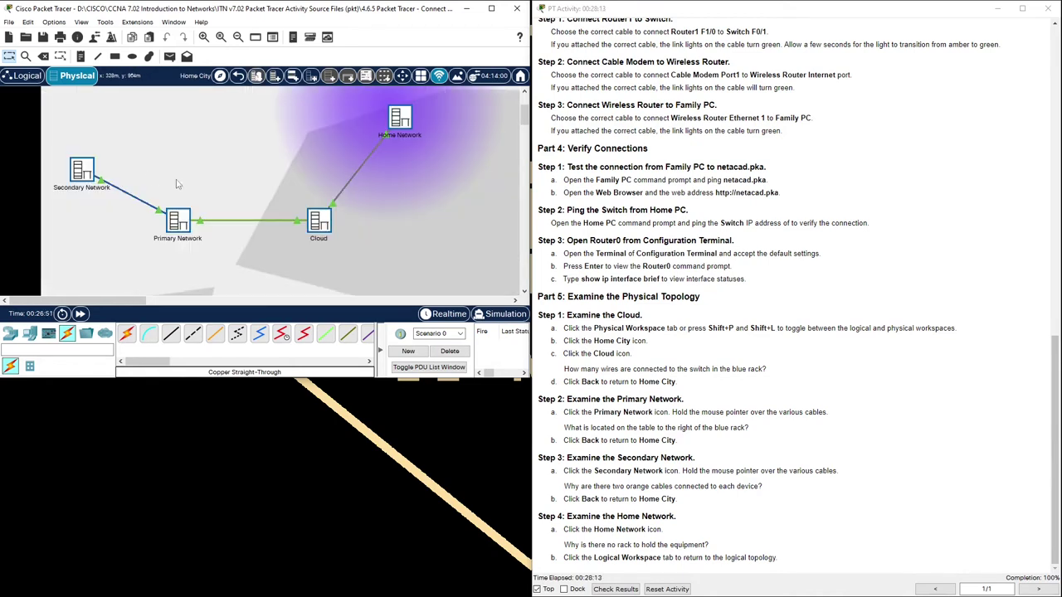
pyautogui.click(322, 224)
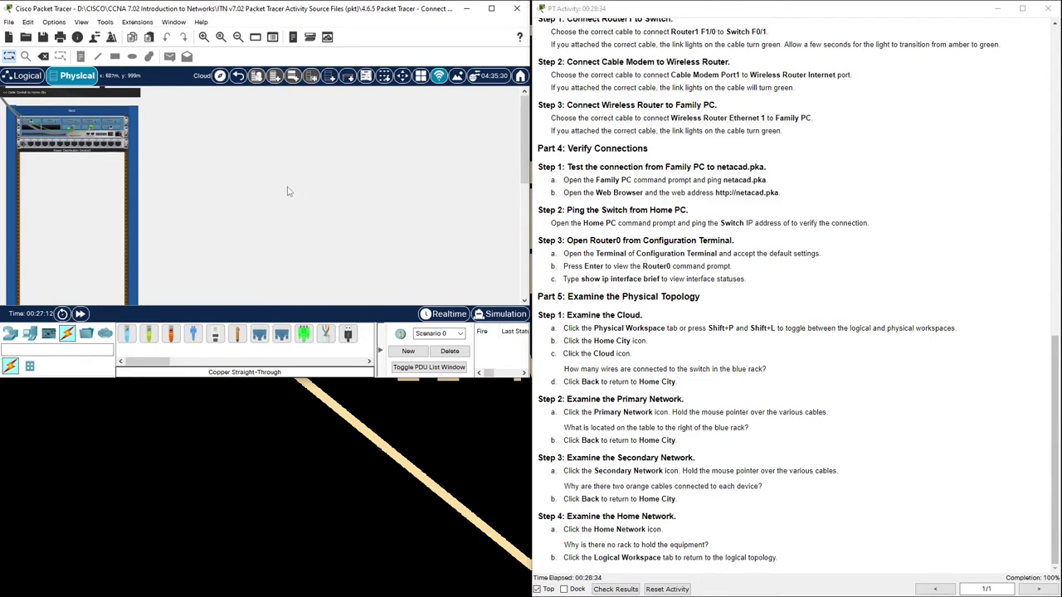
pyautogui.scroll(-2, 288, 192)
pyautogui.scroll(-2, 288, 191)
pyautogui.scroll(4, 287, 192)
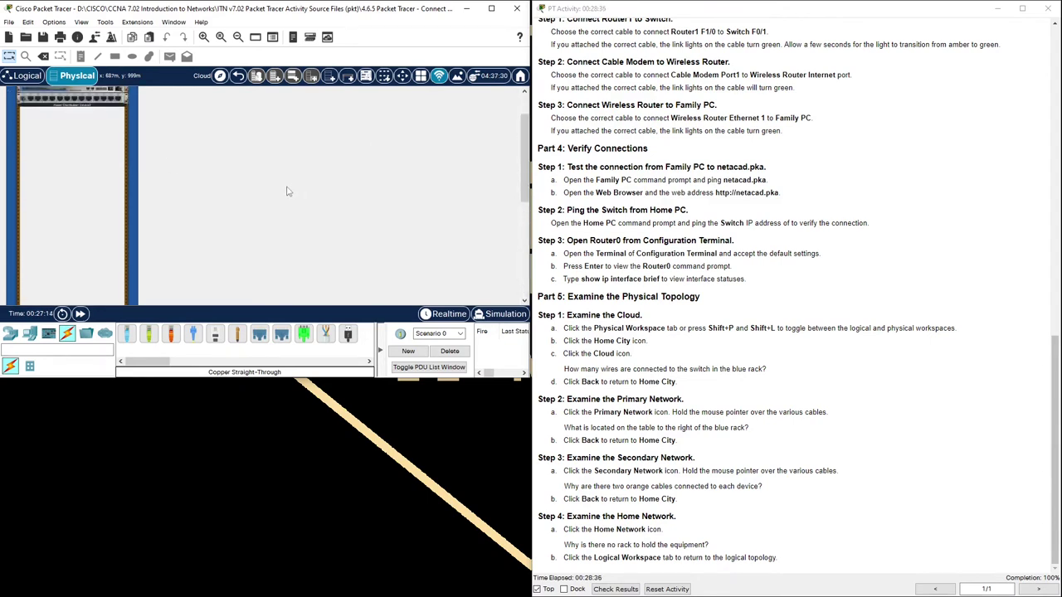
pyautogui.scroll(-4, 224, 197)
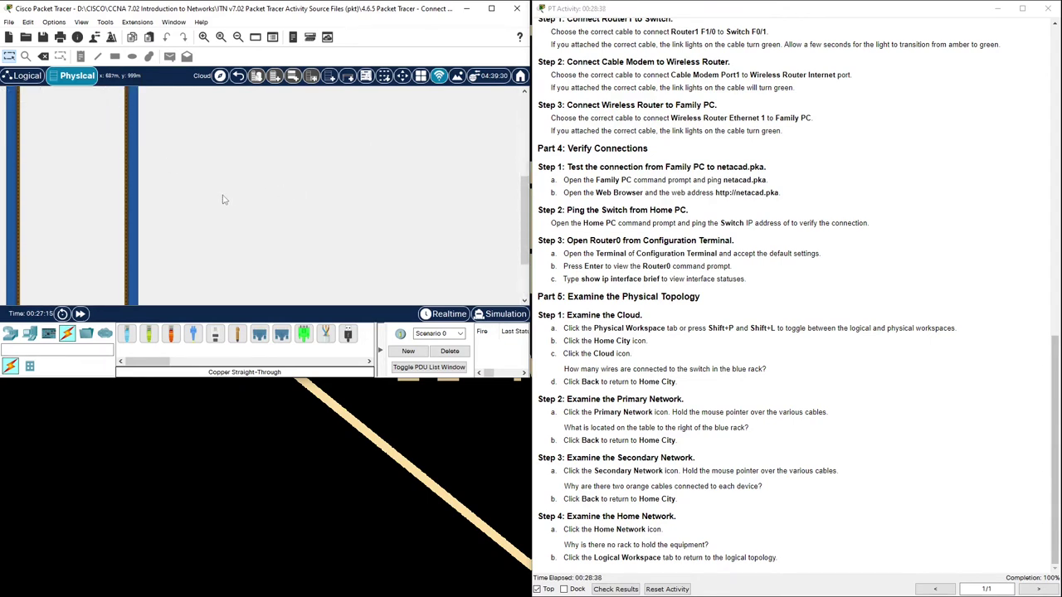
pyautogui.scroll(4, 223, 197)
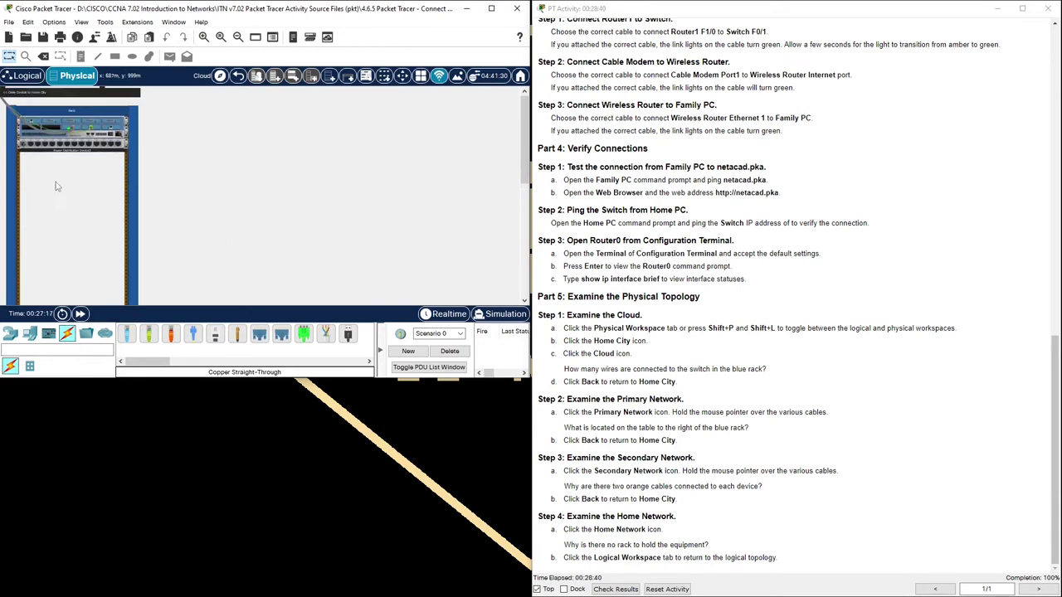
pyautogui.scroll(1, 232, 188)
pyautogui.scroll(2, 232, 188)
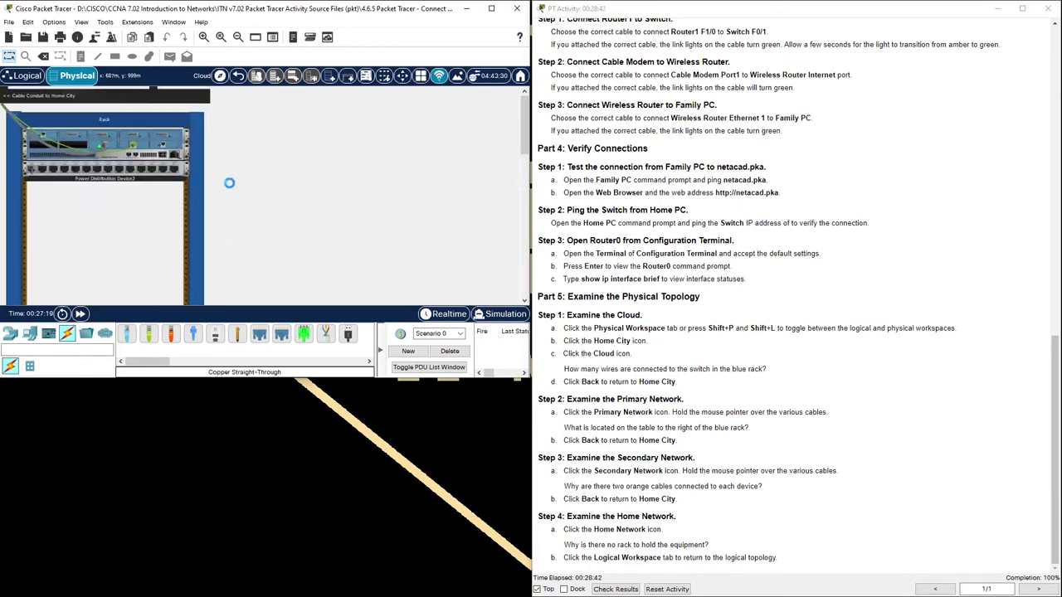
pyautogui.scroll(1, 324, 199)
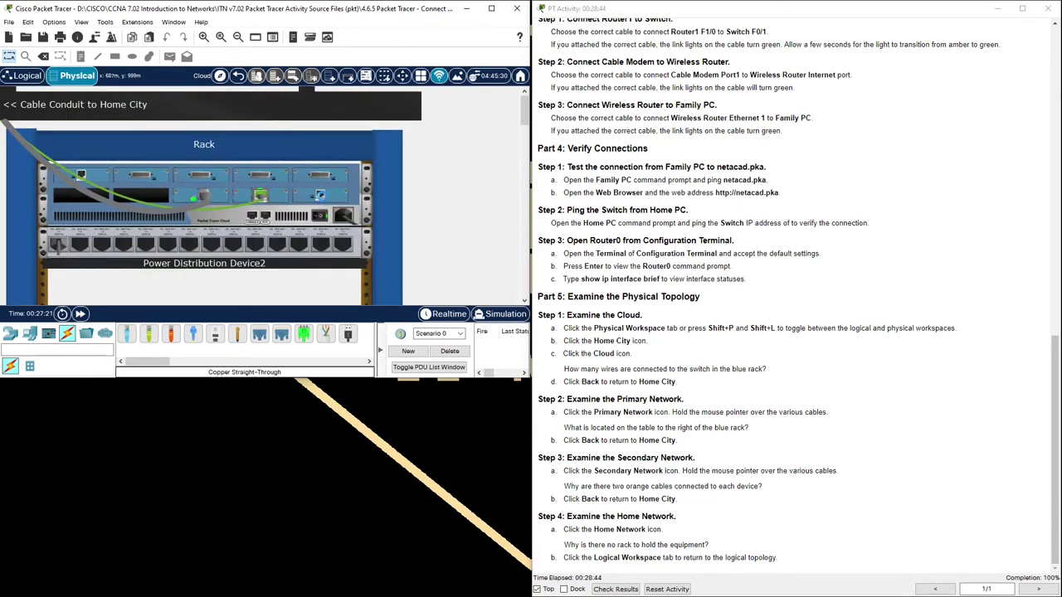
pyautogui.scroll(1, 323, 199)
pyautogui.scroll(1, 324, 199)
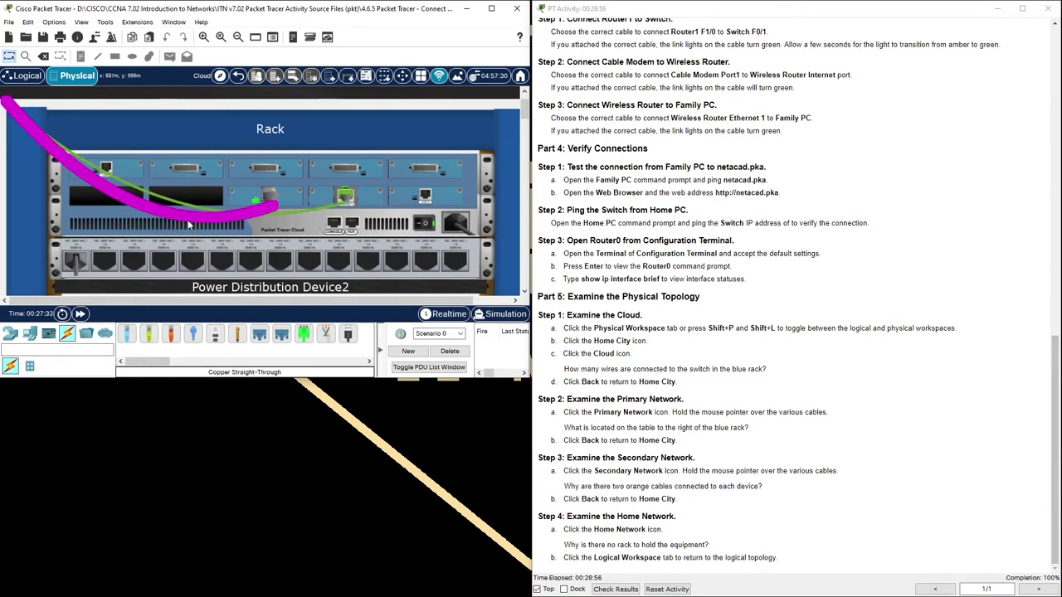
pyautogui.moveTo(189, 224)
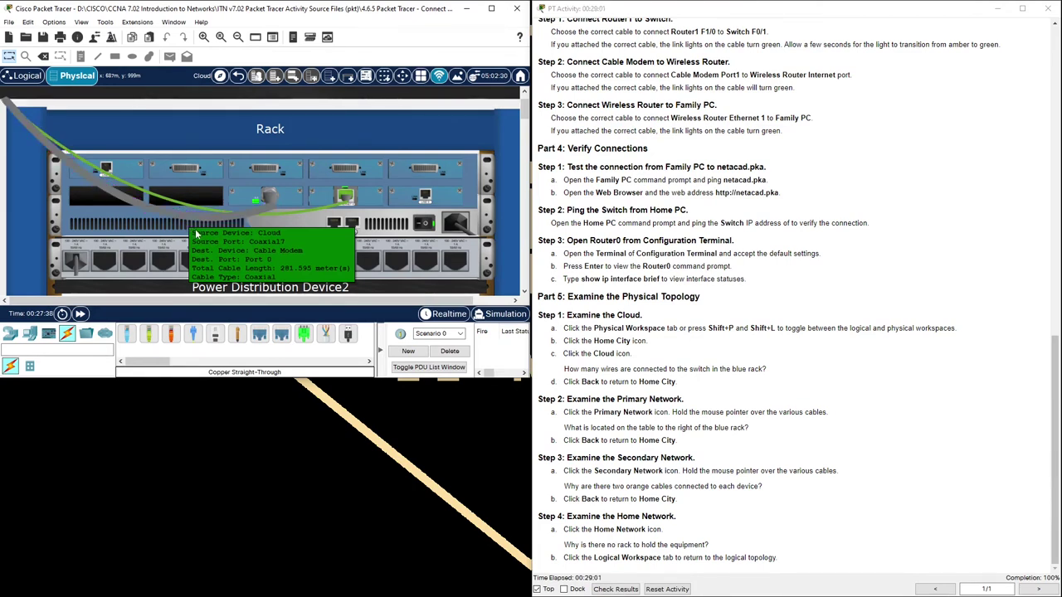
pyautogui.moveTo(310, 215)
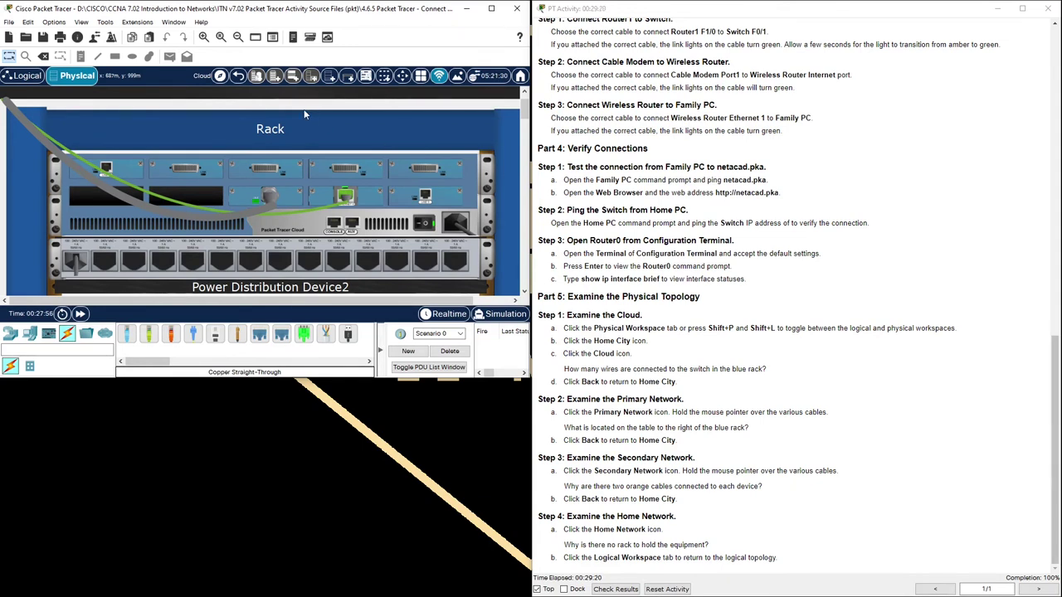
# Go back from the Cloud rack to the Home City map with the Back button
pyautogui.click(238, 76)
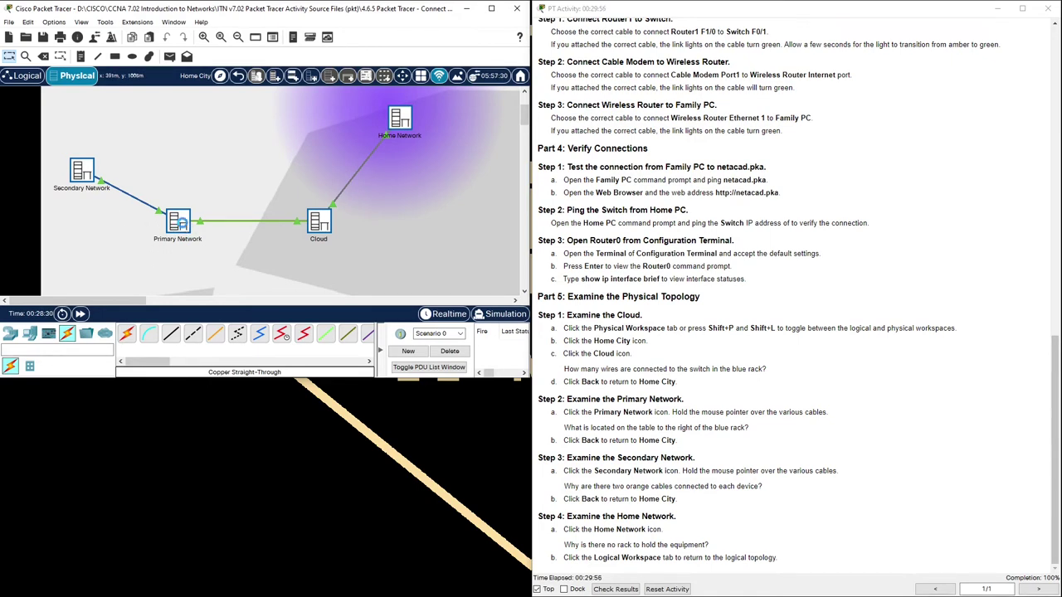
# Open the Primary Network rack and trace Router0's cables to Cloud, Router1, netacad.pka and the terminal
pyautogui.click(181, 223)
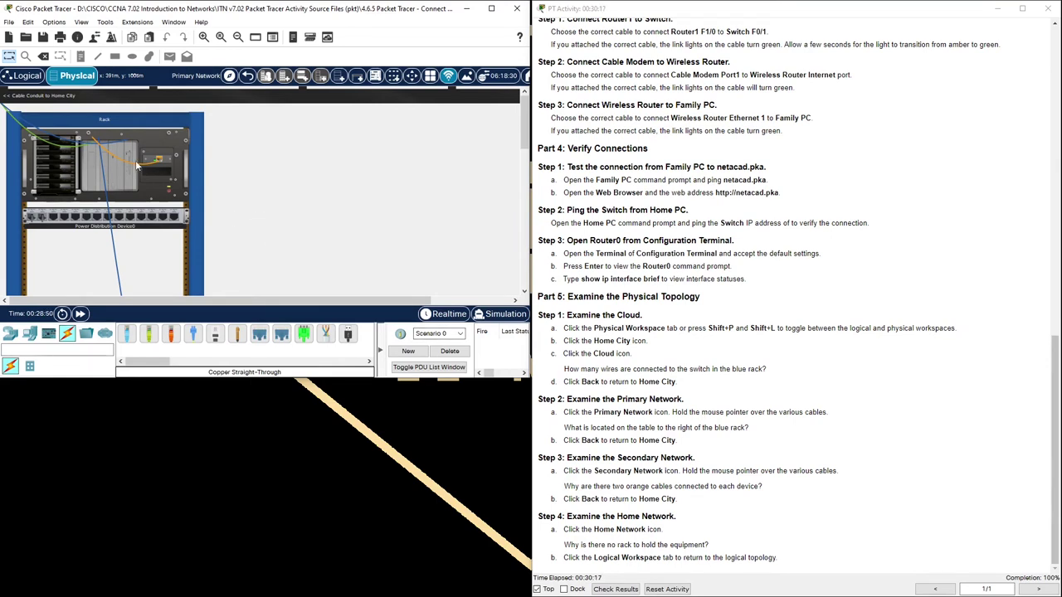
pyautogui.scroll(3, 316, 194)
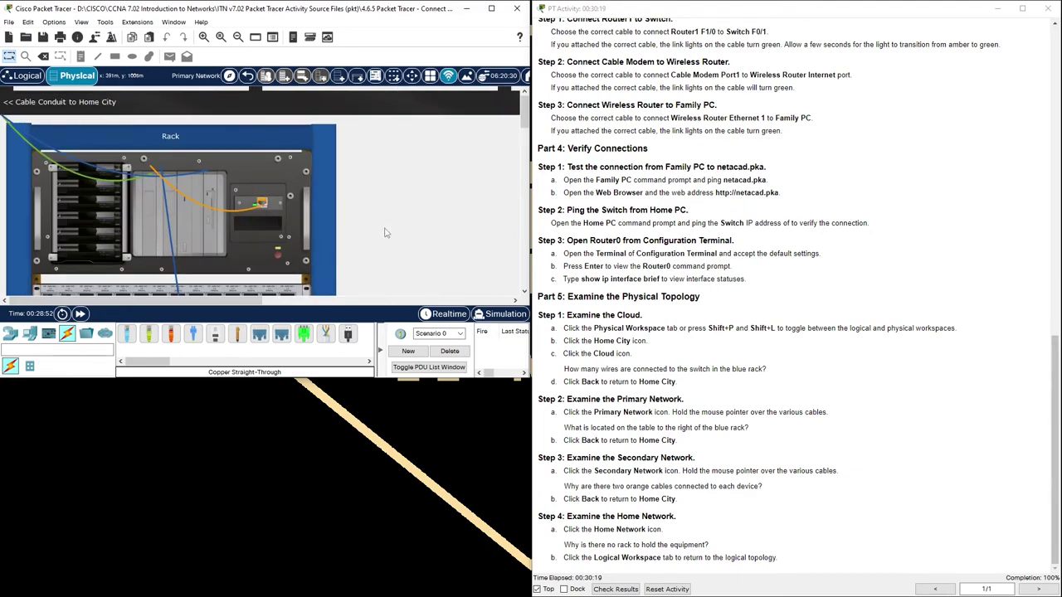
pyautogui.scroll(3, 384, 232)
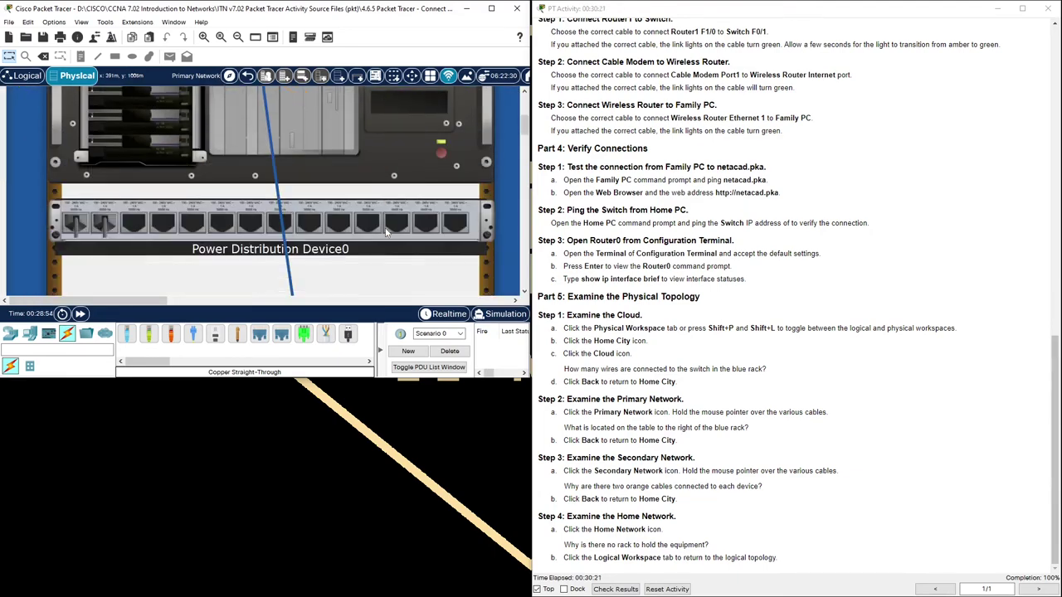
pyautogui.scroll(-3, 385, 232)
pyautogui.scroll(2, 365, 225)
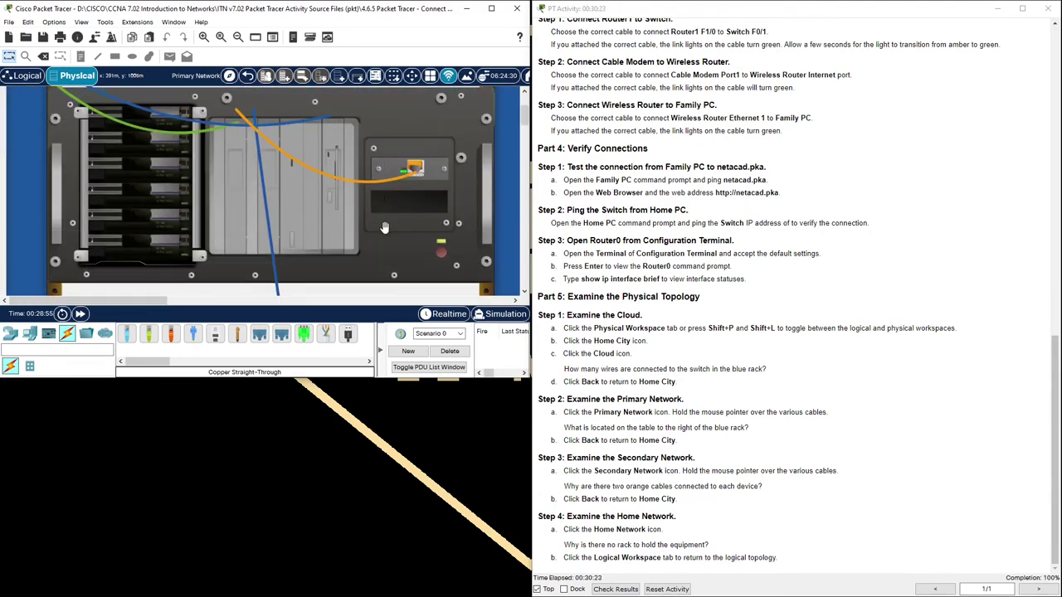
pyautogui.scroll(-2, 365, 226)
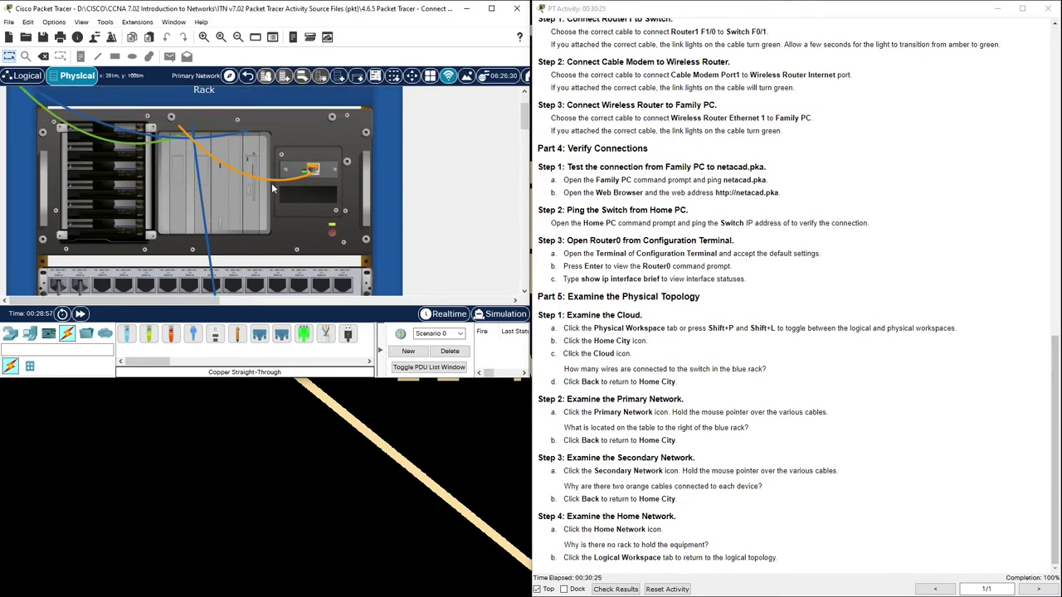
pyautogui.moveTo(274, 185)
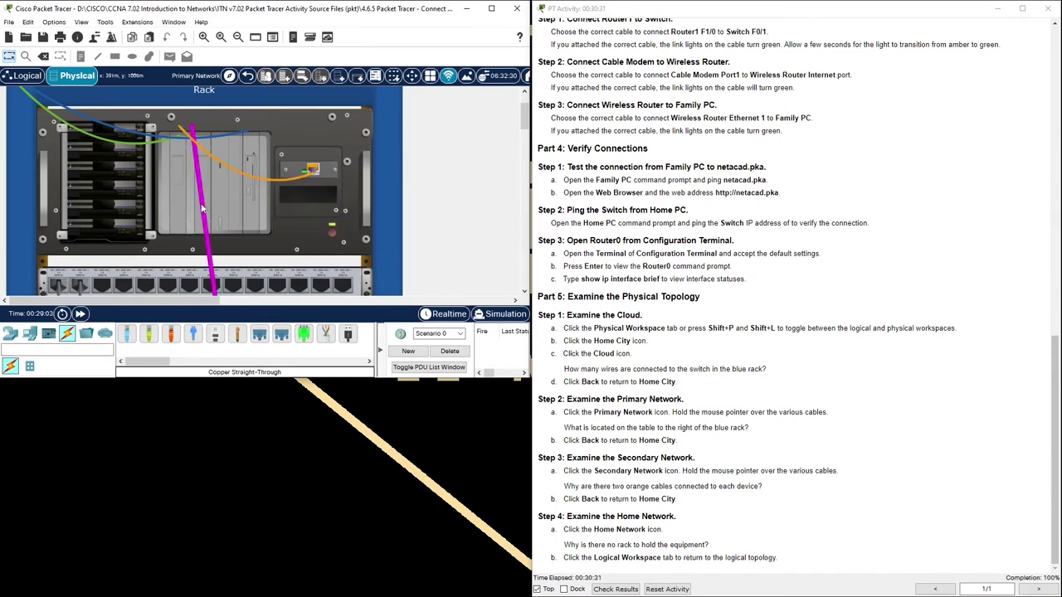
pyautogui.moveTo(202, 208)
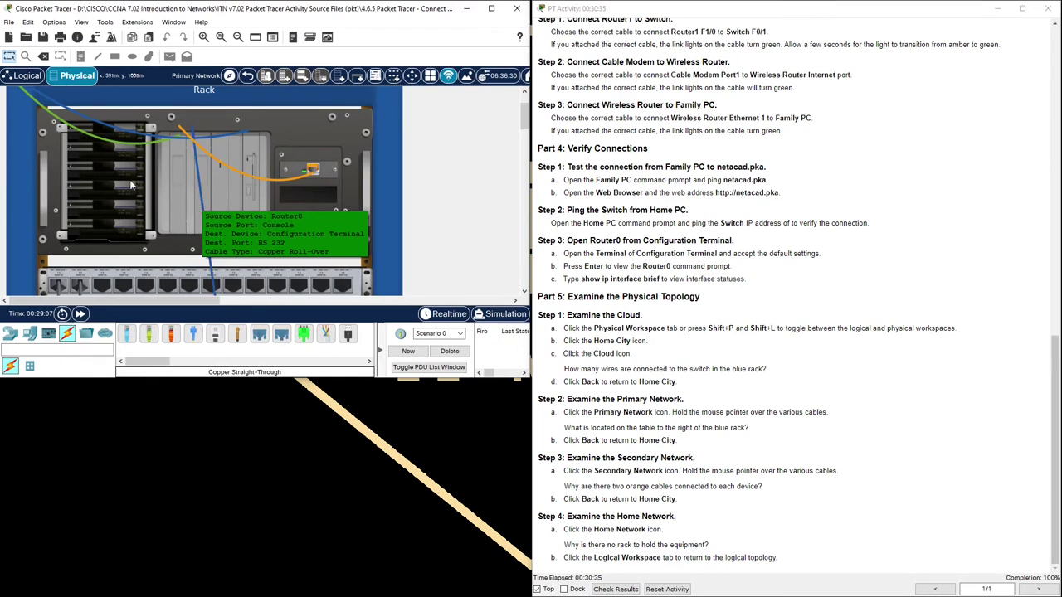
pyautogui.moveTo(107, 146)
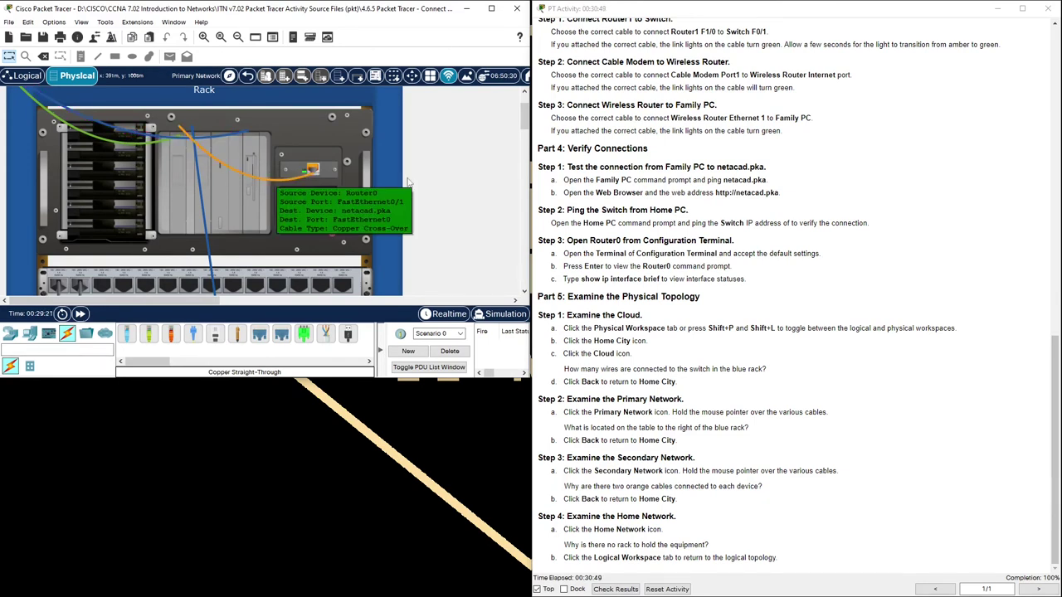
# Move the view below the rack to show the Configuration Terminal PC on its table
pyautogui.scroll(-3, 481, 195)
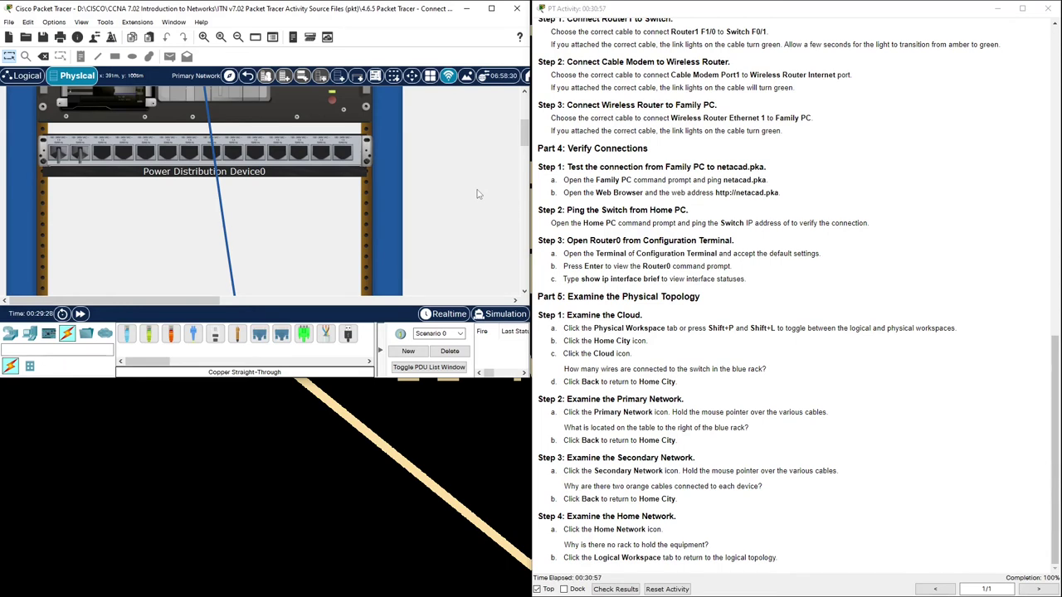
pyautogui.scroll(-5, 477, 194)
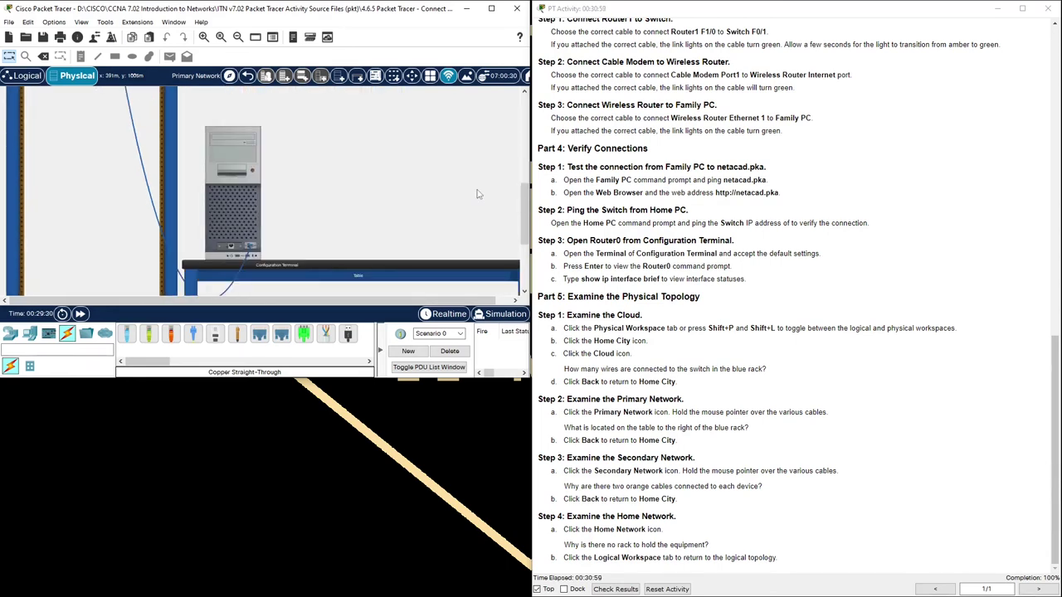
pyautogui.scroll(-4, 476, 194)
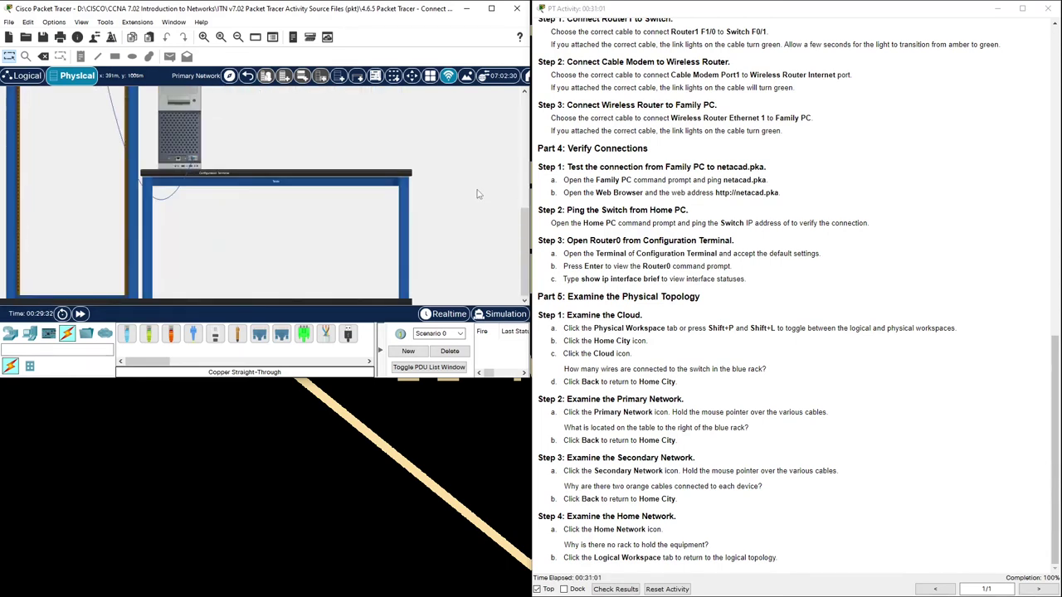
pyautogui.scroll(3, 477, 194)
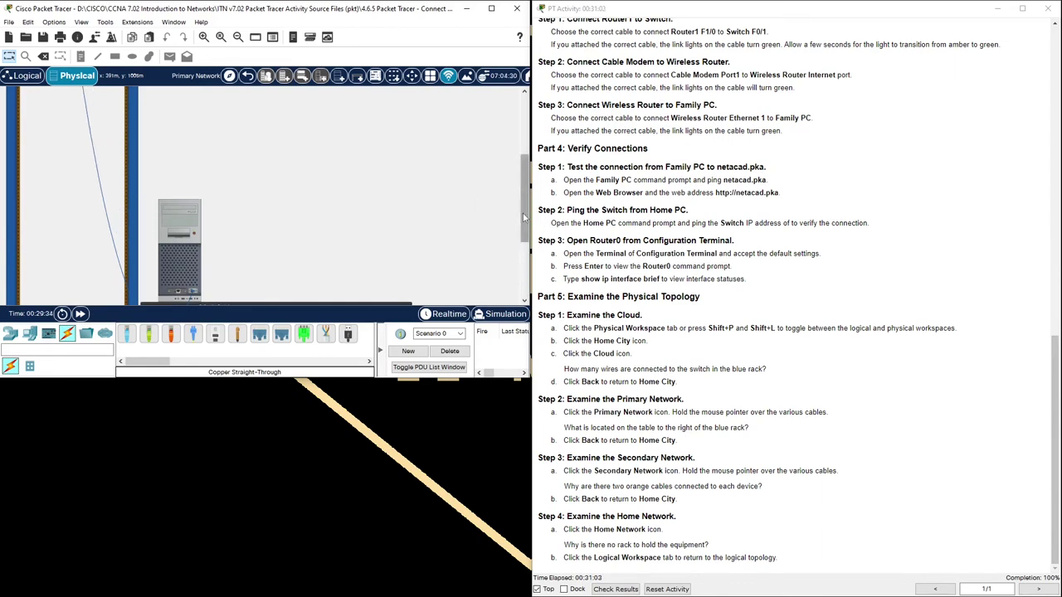
pyautogui.moveTo(522, 191); pyautogui.dragTo(521, 246)
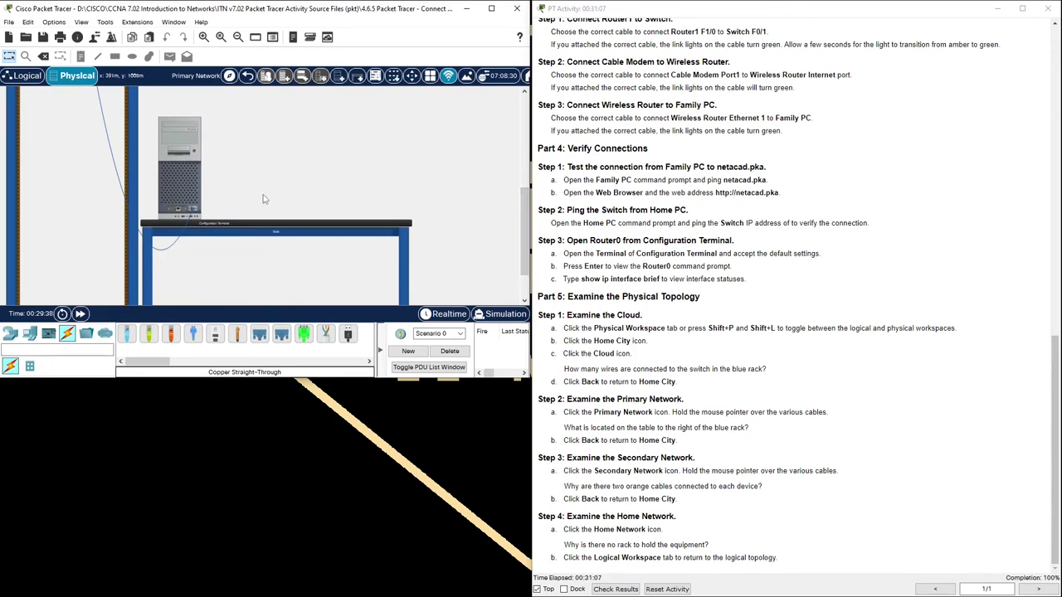
pyautogui.scroll(3, 262, 200)
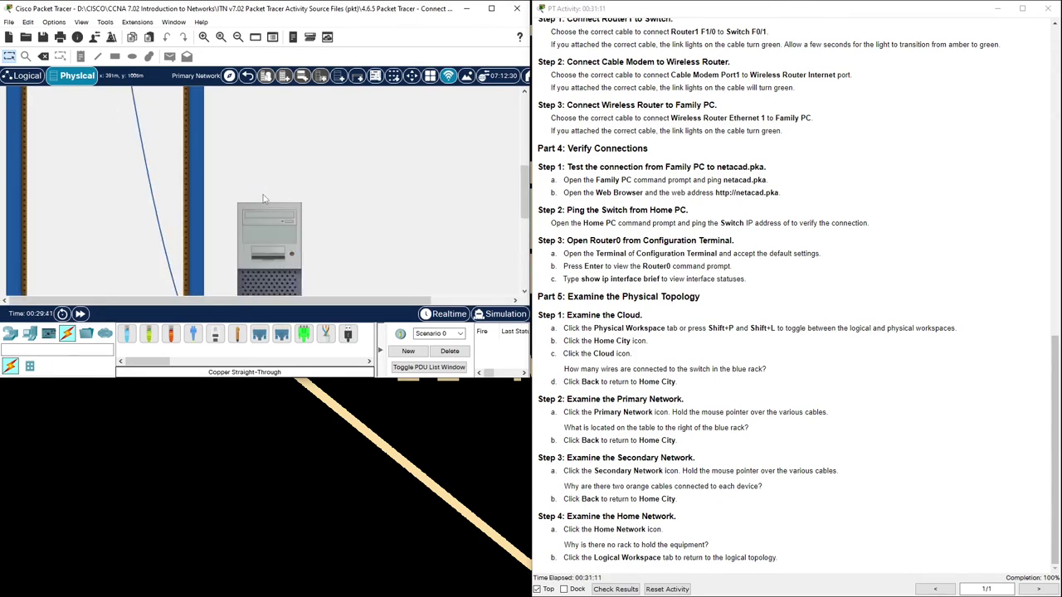
pyautogui.scroll(-3, 395, 219)
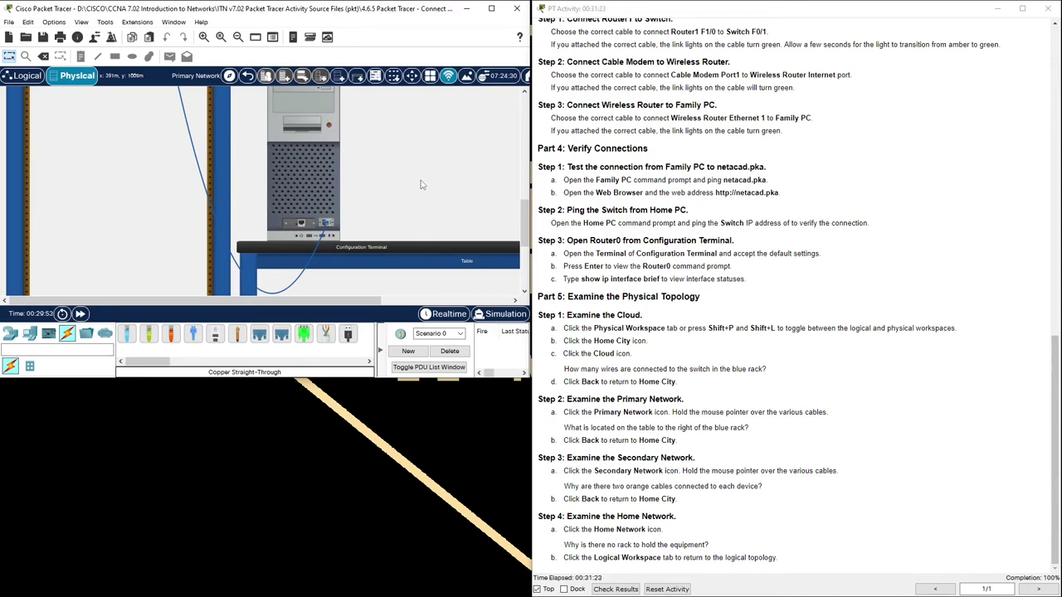
# Return from the Primary Network rack to the Home City map
pyautogui.click(247, 76)
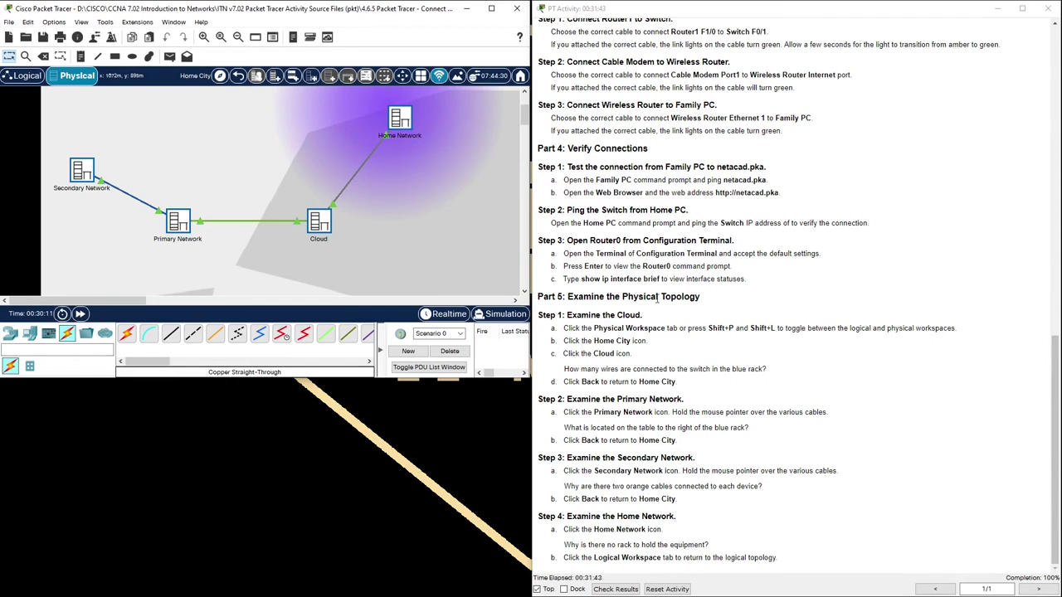
# Open the Secondary Network rack and identify the Router0–Router1 serial and Router1–Switch fiber cables
pyautogui.click(84, 174)
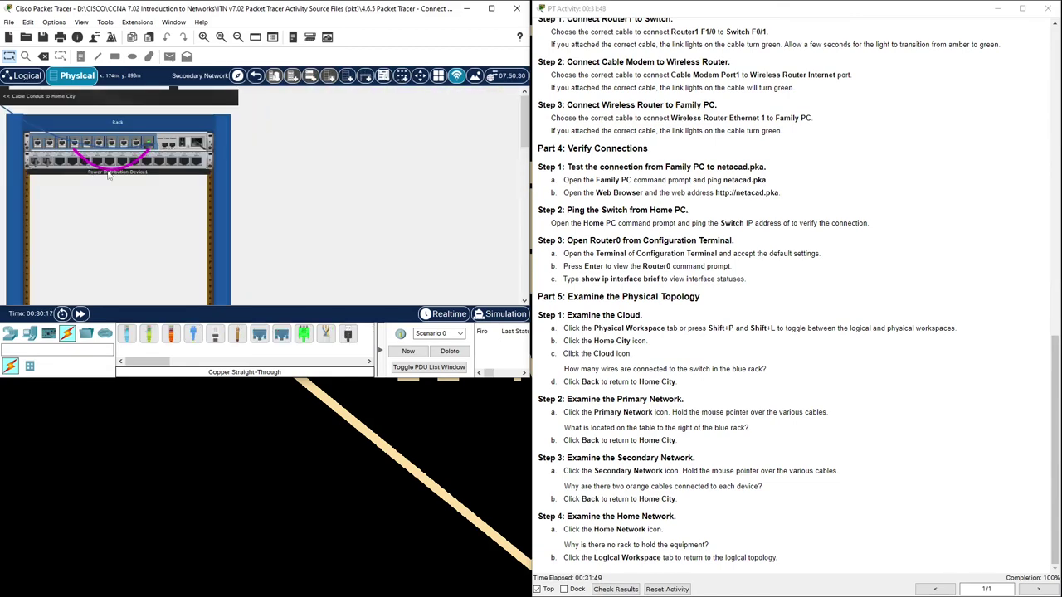
pyautogui.scroll(3, 283, 202)
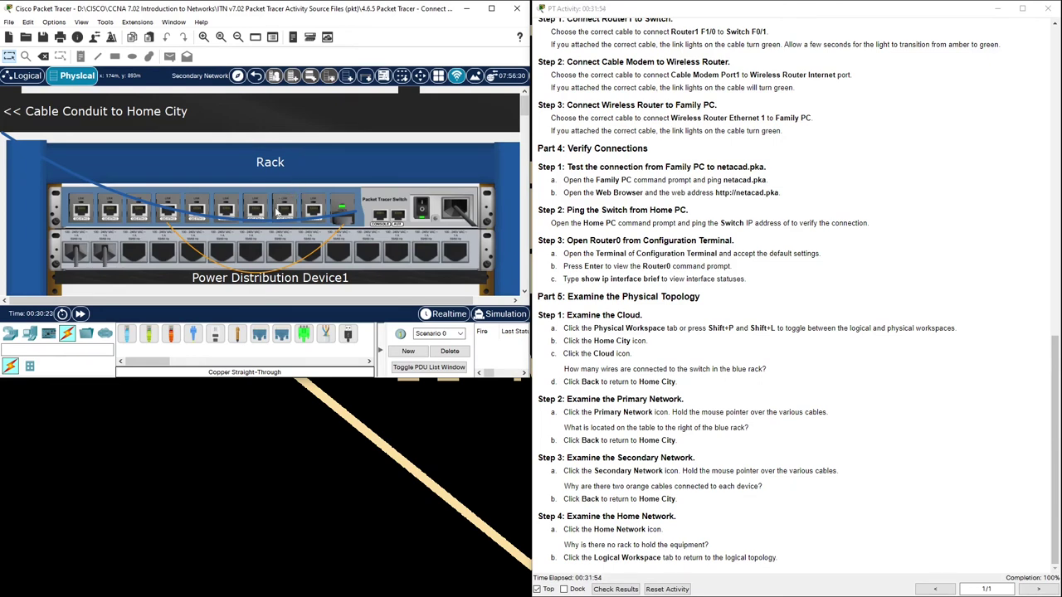
pyautogui.moveTo(268, 222)
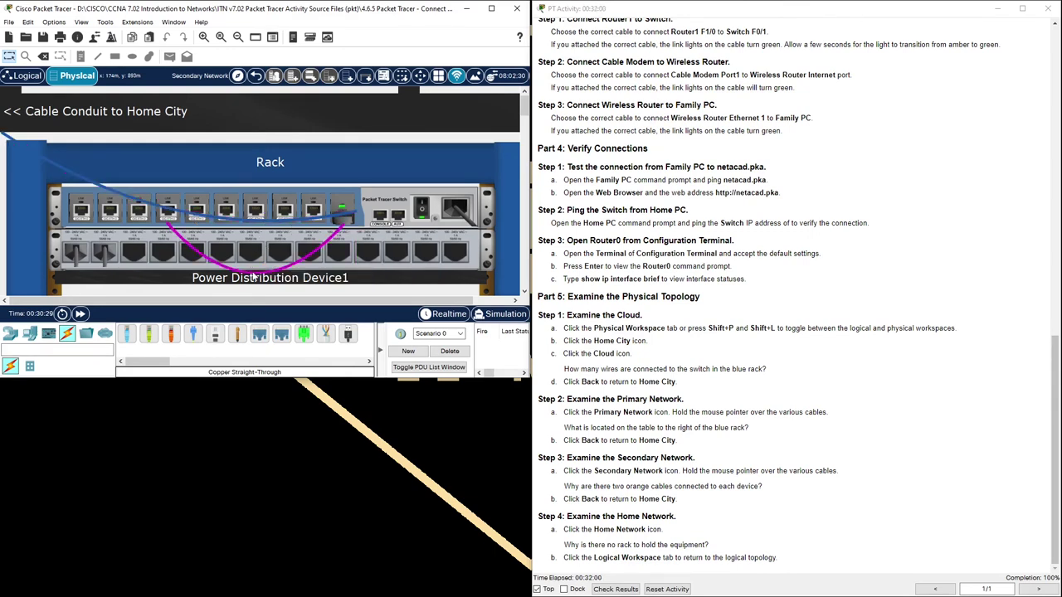
pyautogui.moveTo(254, 279)
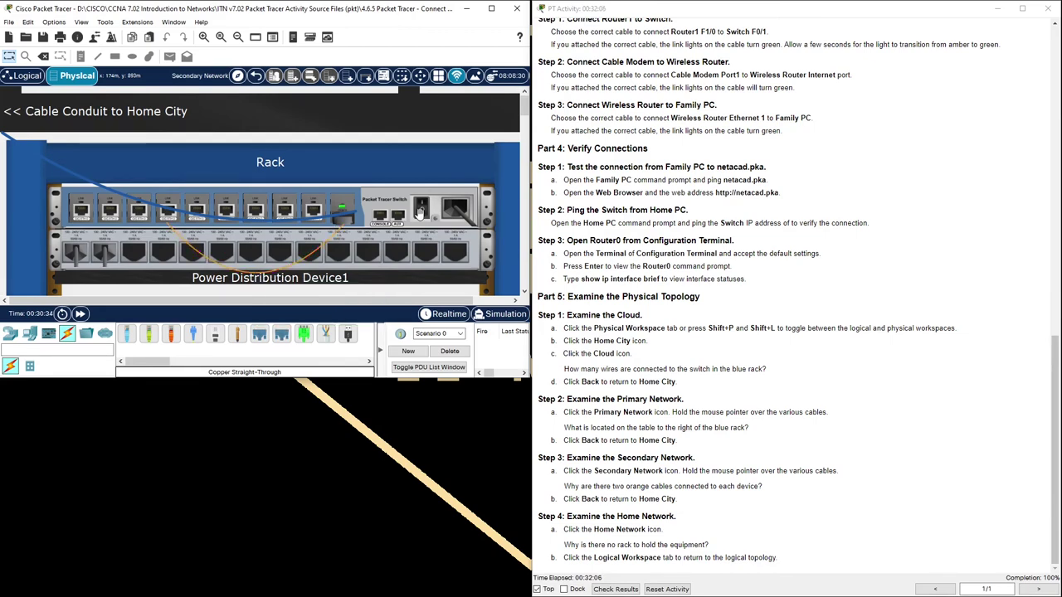
pyautogui.scroll(-5, 420, 218)
pyautogui.scroll(-6, 420, 219)
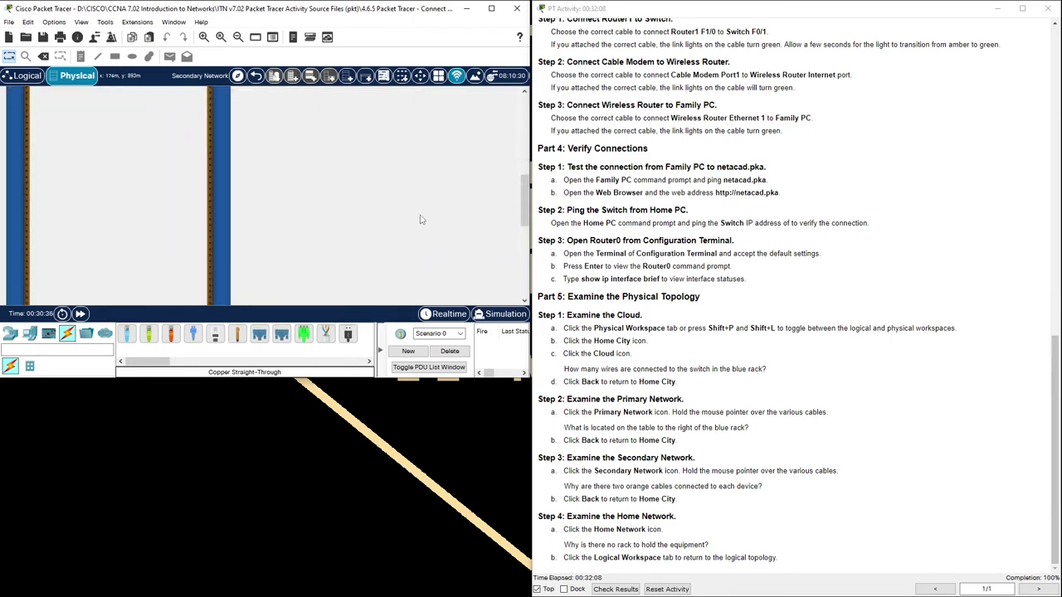
pyautogui.scroll(10, 420, 219)
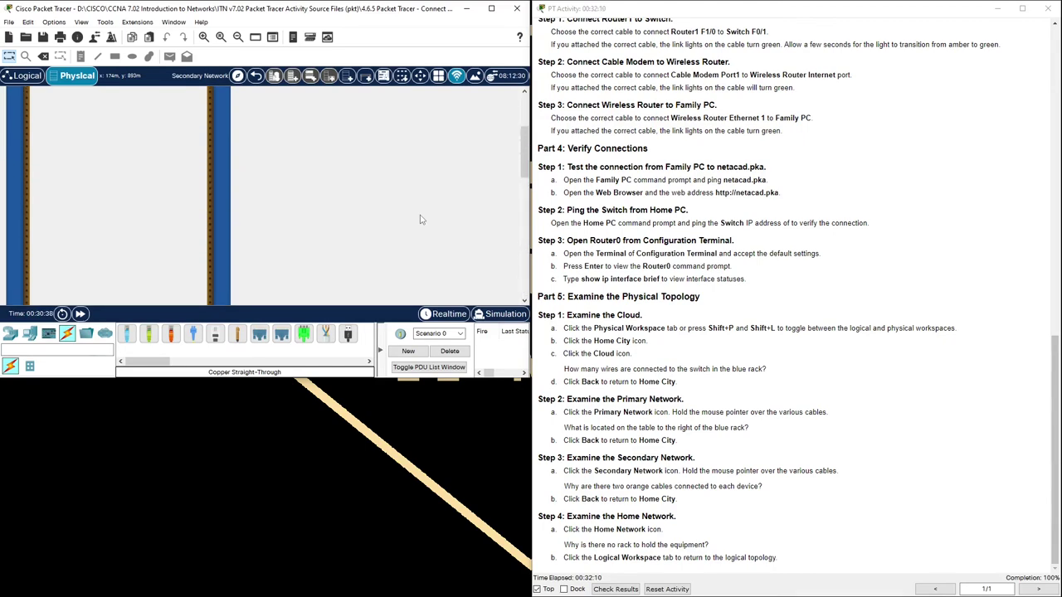